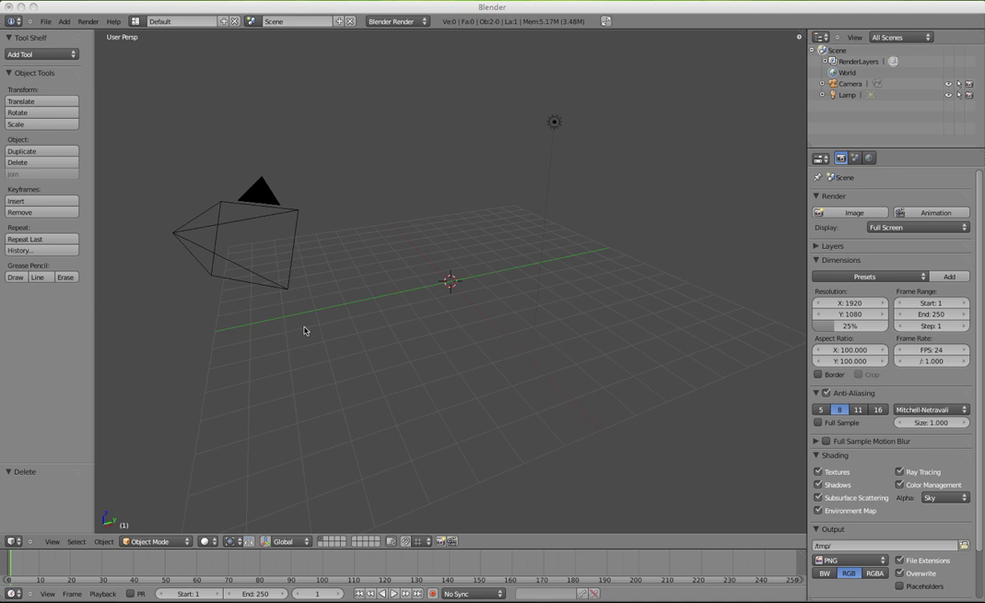
Step: Add a cube, subdivide its mesh in Edit Mode, and scale it up about 2.5 times
key("shift+a")
mouse_move(299, 377)
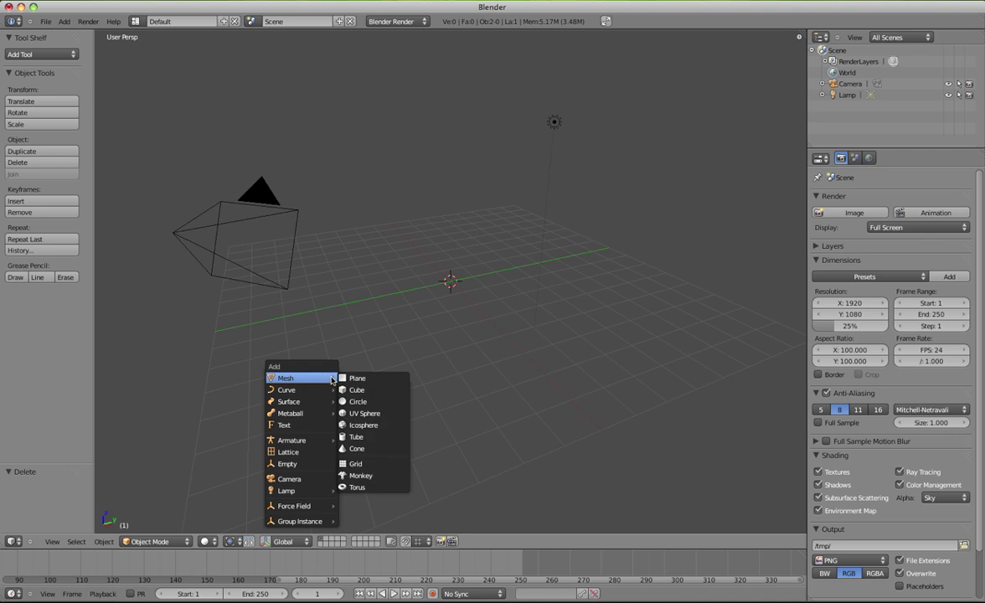
left_click(398, 378)
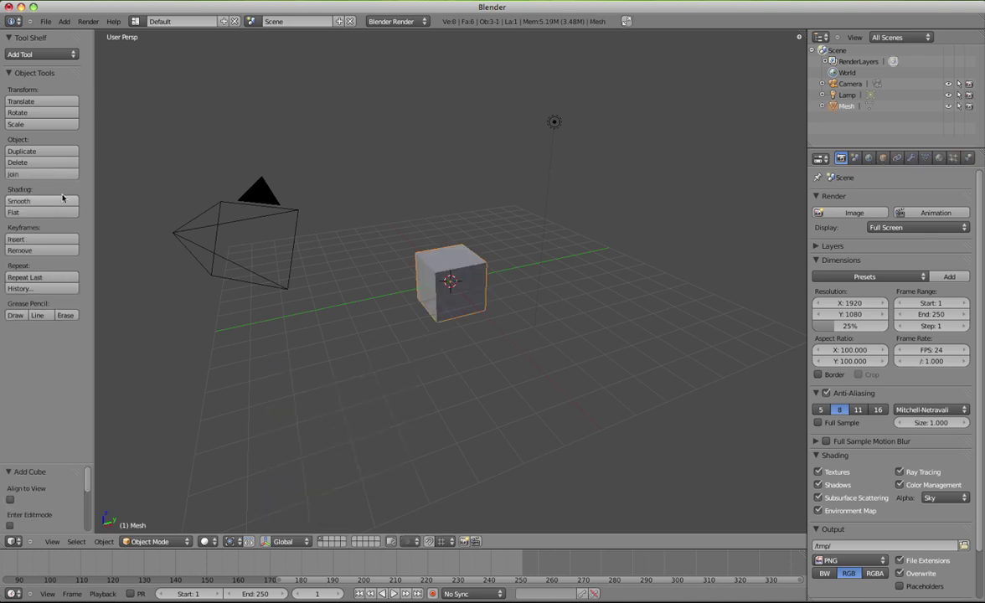
key("Tab")
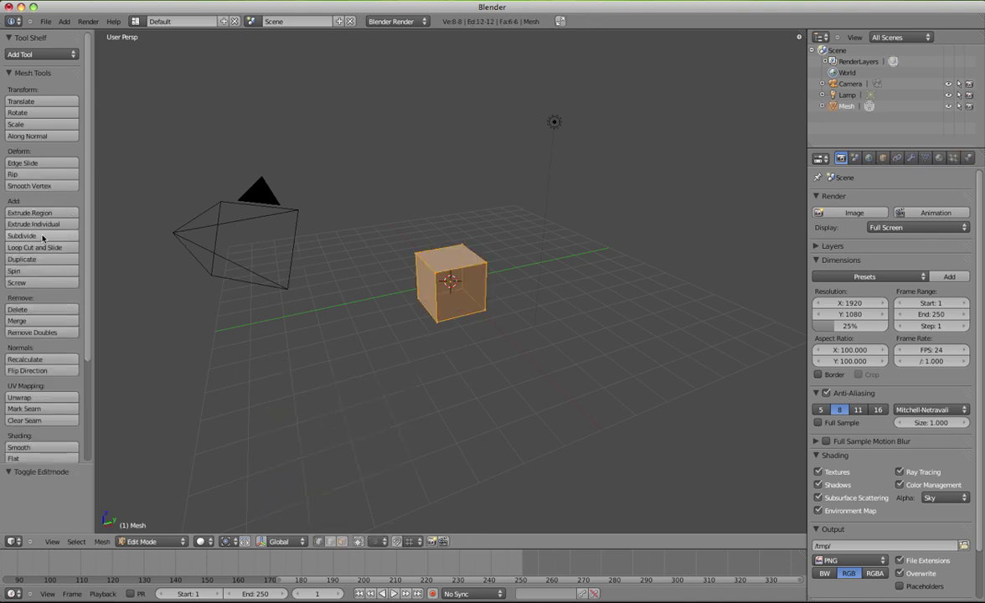
left_click(34, 235)
middle_click_drag(422, 319, 429, 318)
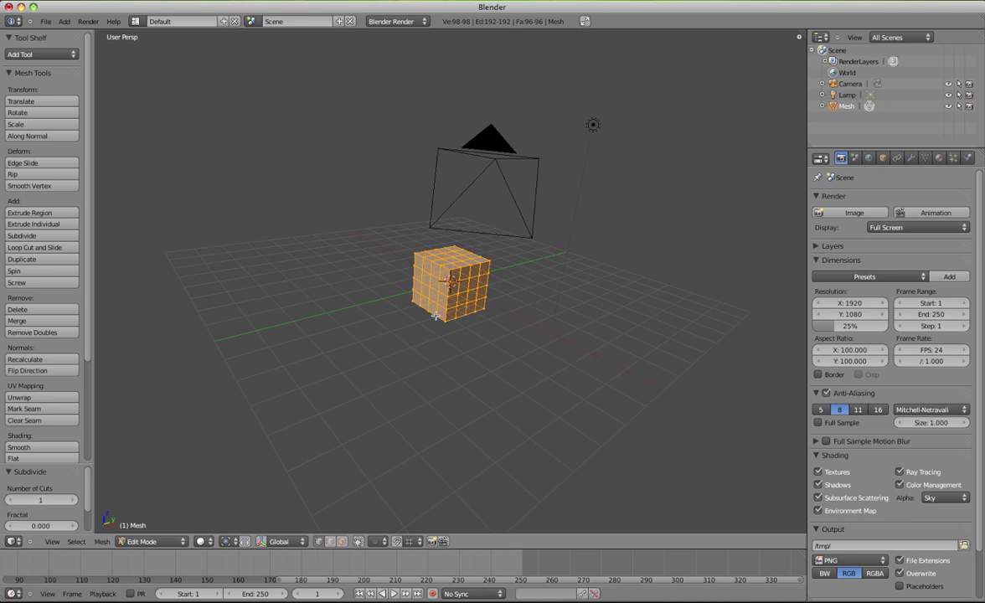
scroll(437, 315, "up", 3)
key("s")
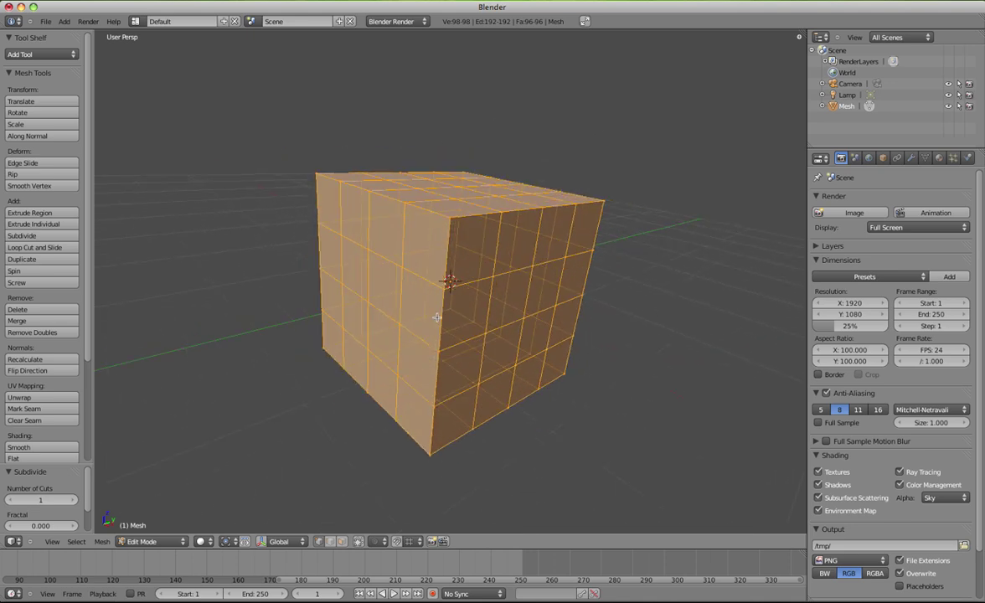
left_click(446, 327)
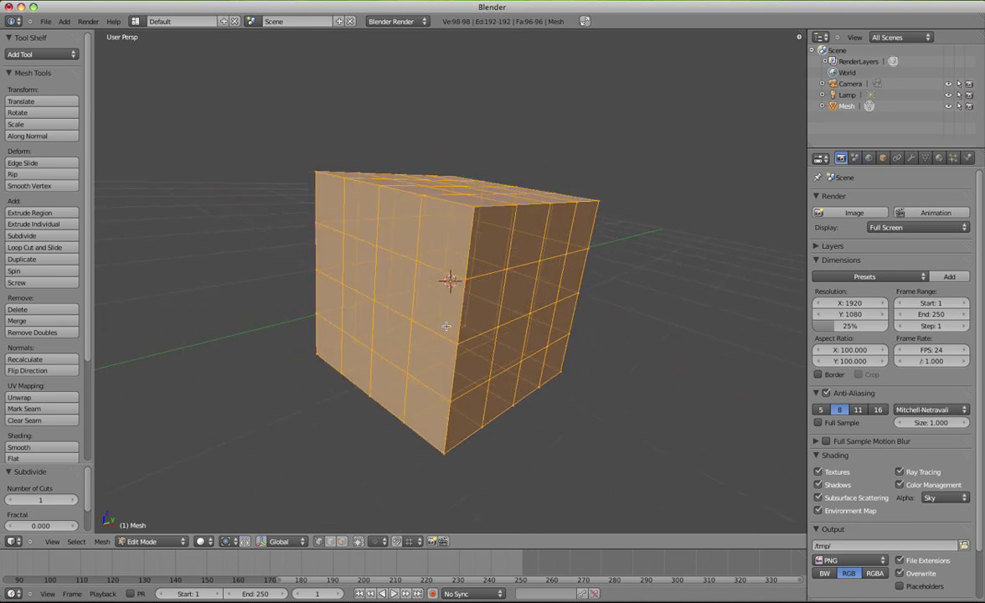
Step: Extrude two adjacent front faces inward to form a mouth recess, then select all
left_click(341, 541)
right_click(352, 307)
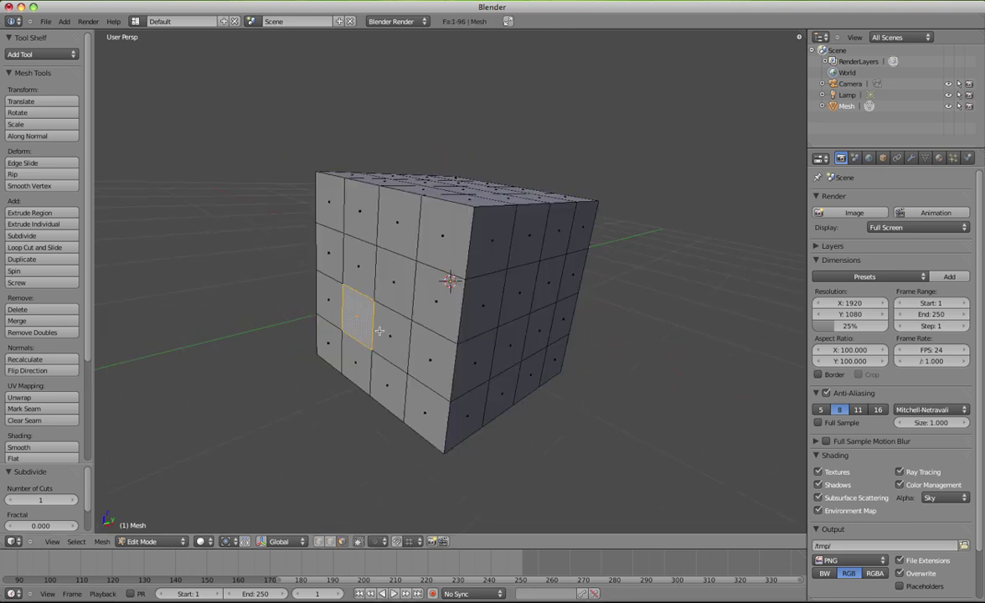
right_click(393, 338, "shift")
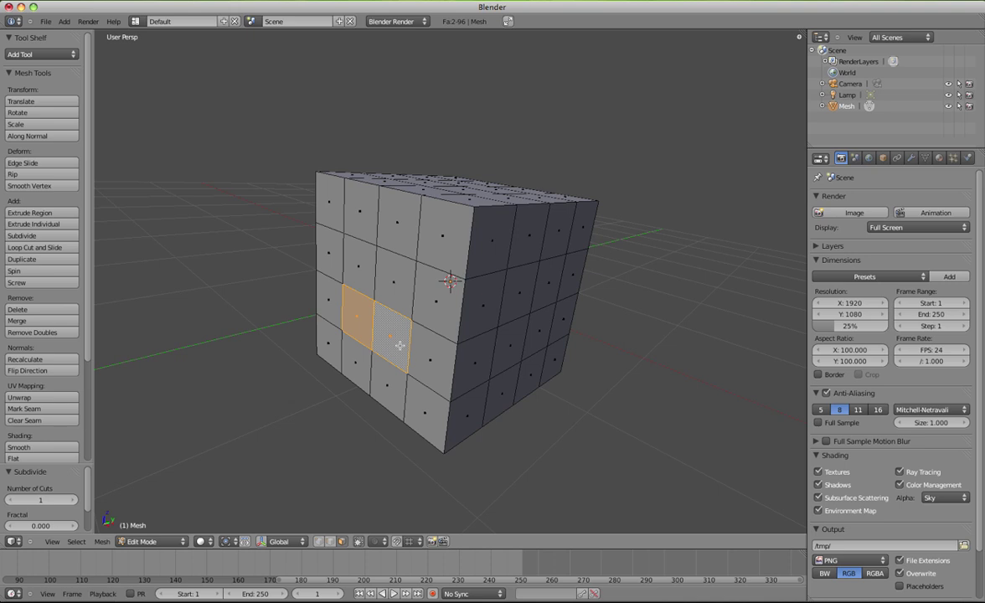
key("e")
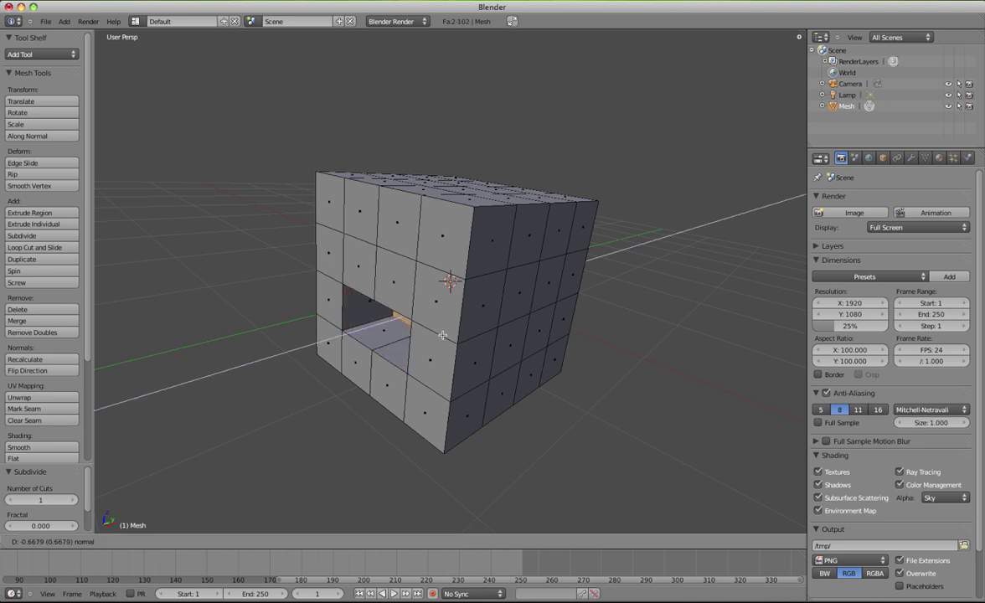
left_click(442, 335)
key("a")
key("a")
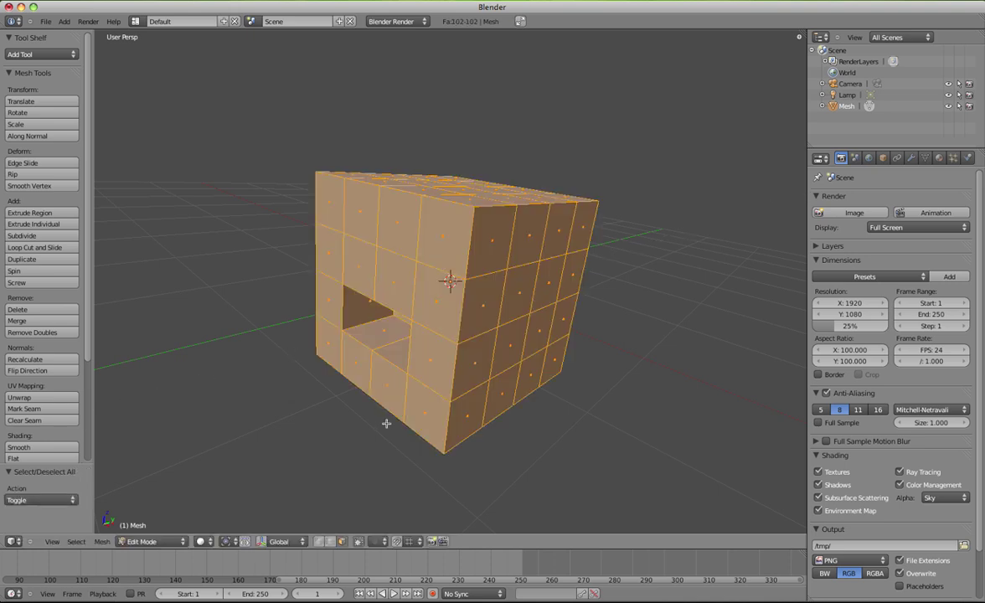
Step: In Object Mode, add a Basis shape key and a second key named 'smile'
left_click(163, 541)
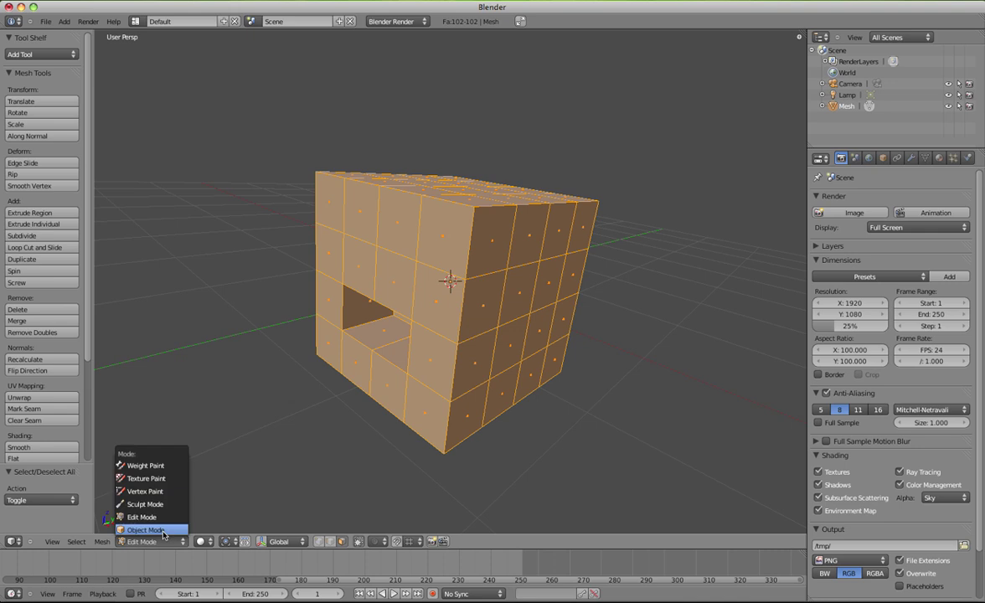
left_click(925, 159)
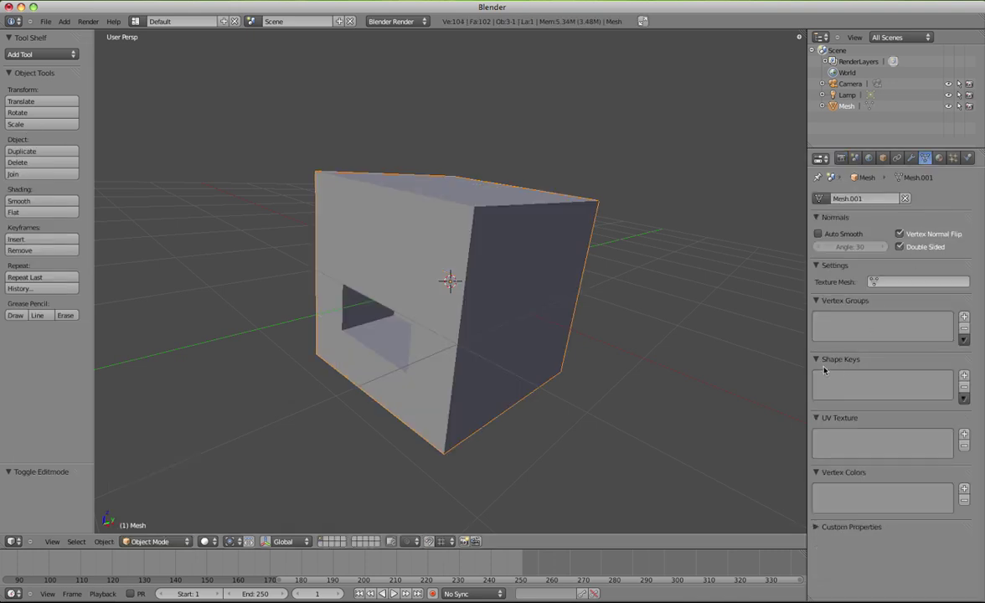
left_click(964, 375)
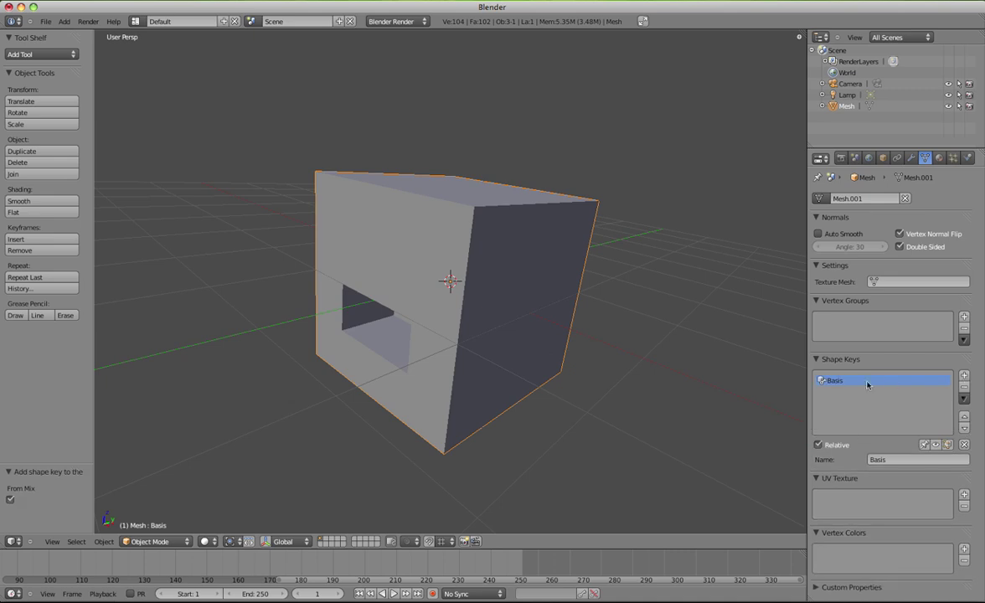
left_click(963, 376)
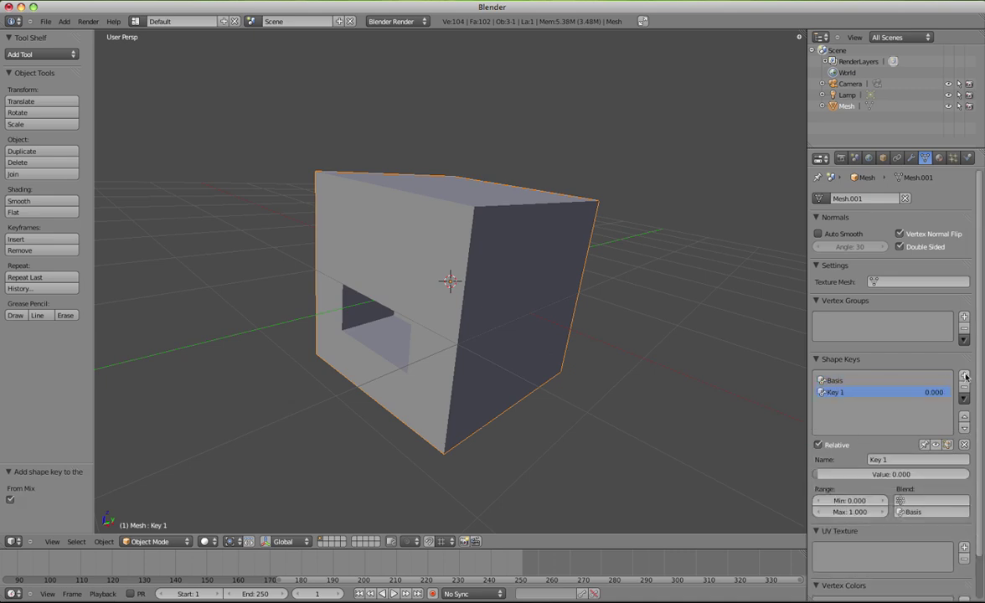
left_click(890, 459)
type("smil")
type("e")
key("Return")
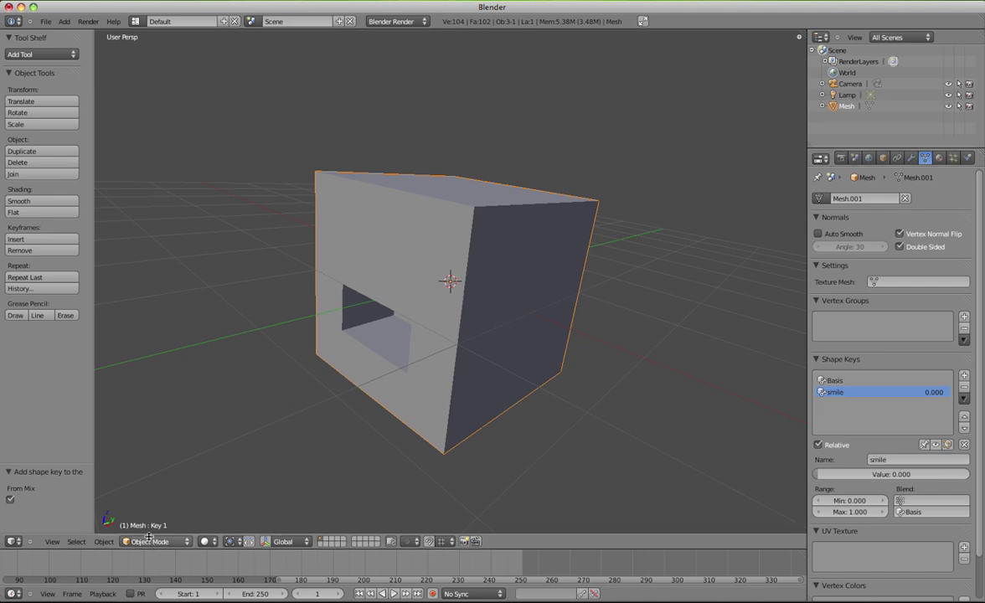
Step: In vertex-select Edit Mode, raise the two upper corner vertices of the mouth hole
left_click(149, 541)
left_click(139, 517)
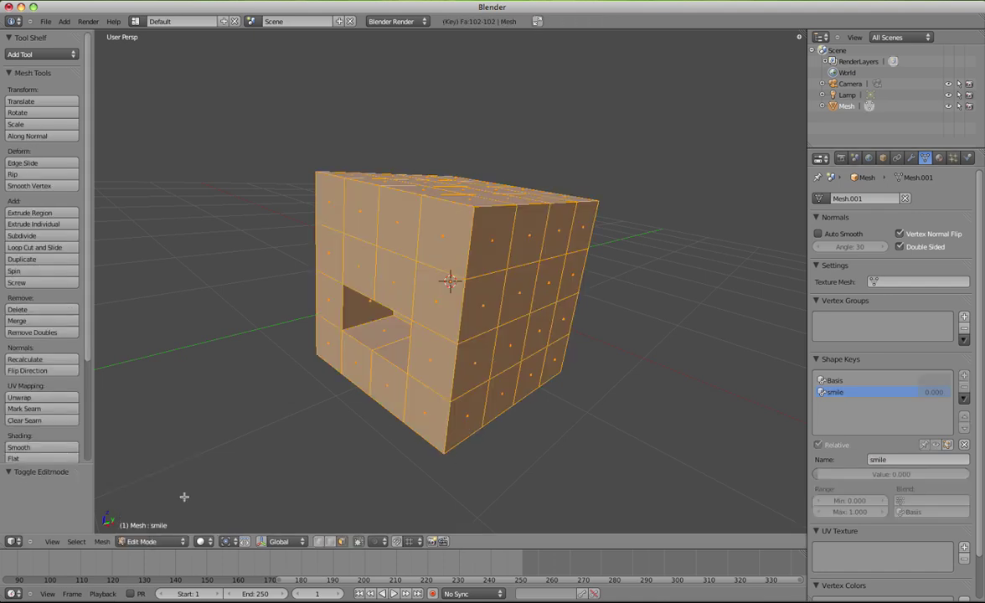
left_click(319, 542)
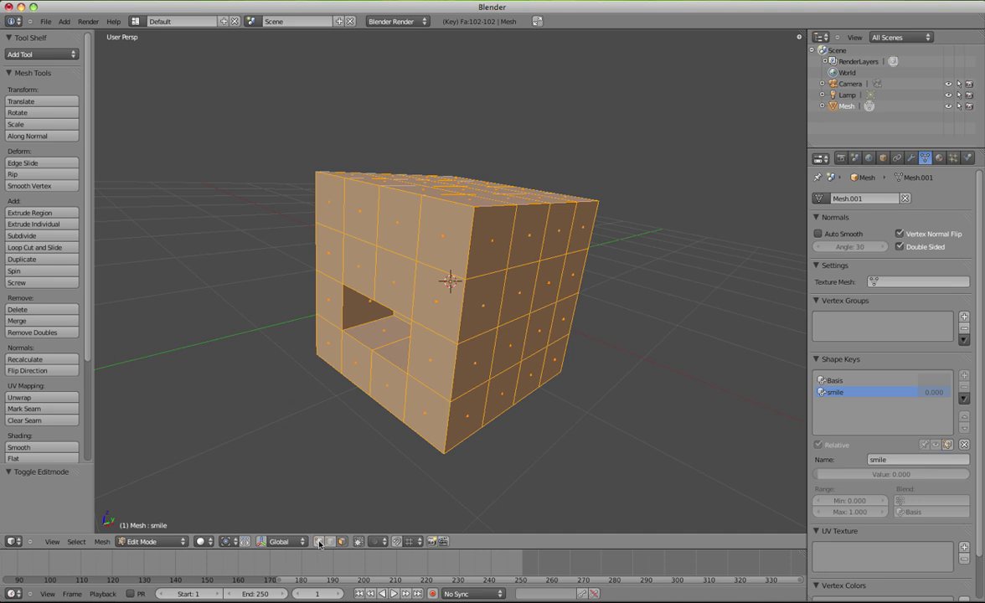
right_click(343, 285)
right_click(409, 319, "shift")
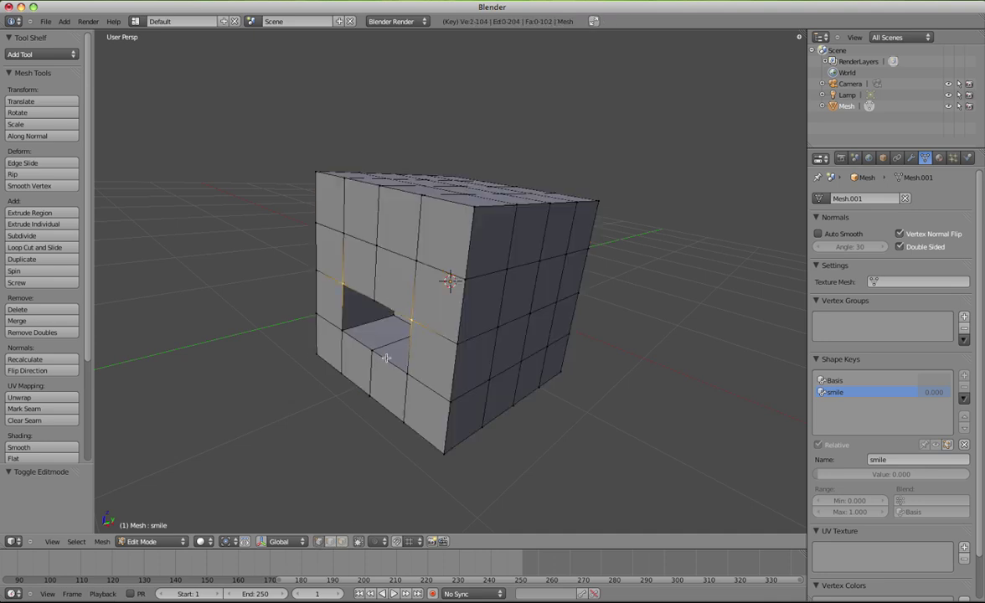
left_click(245, 541)
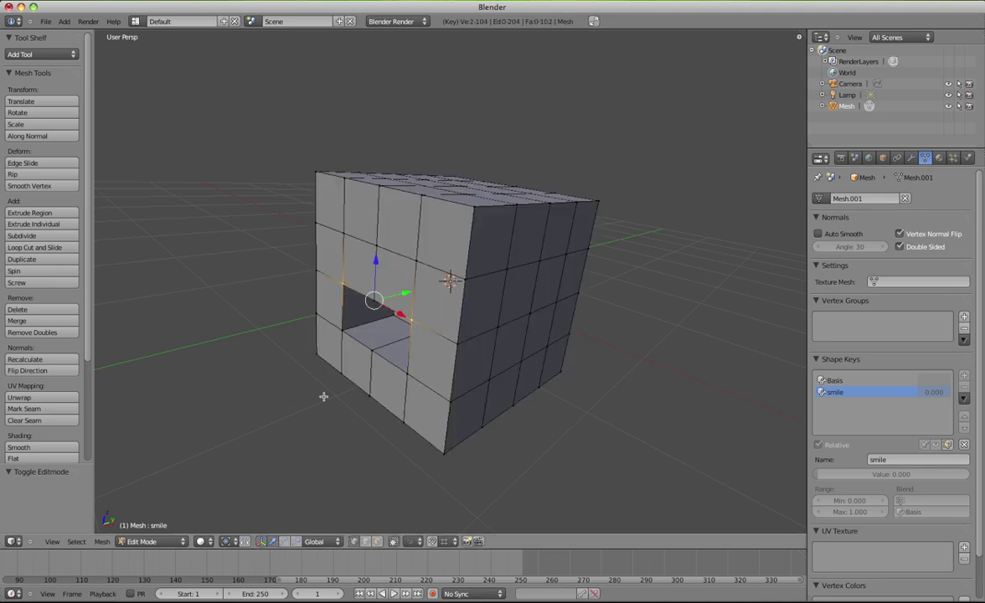
left_click_drag(376, 261, 382, 235)
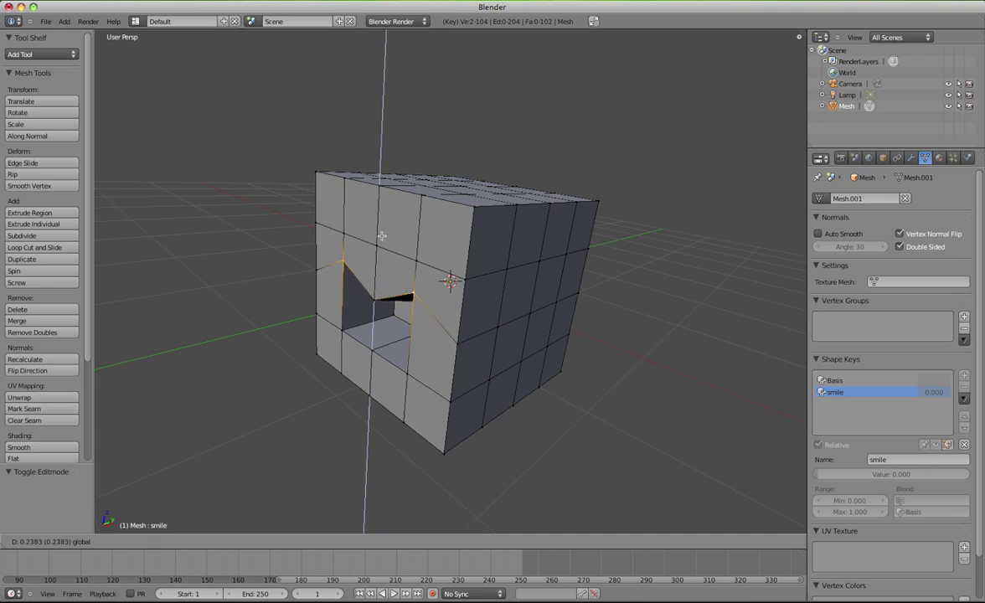
Step: Move the lower mouth vertices up along Z and outward along Y
right_click(313, 303)
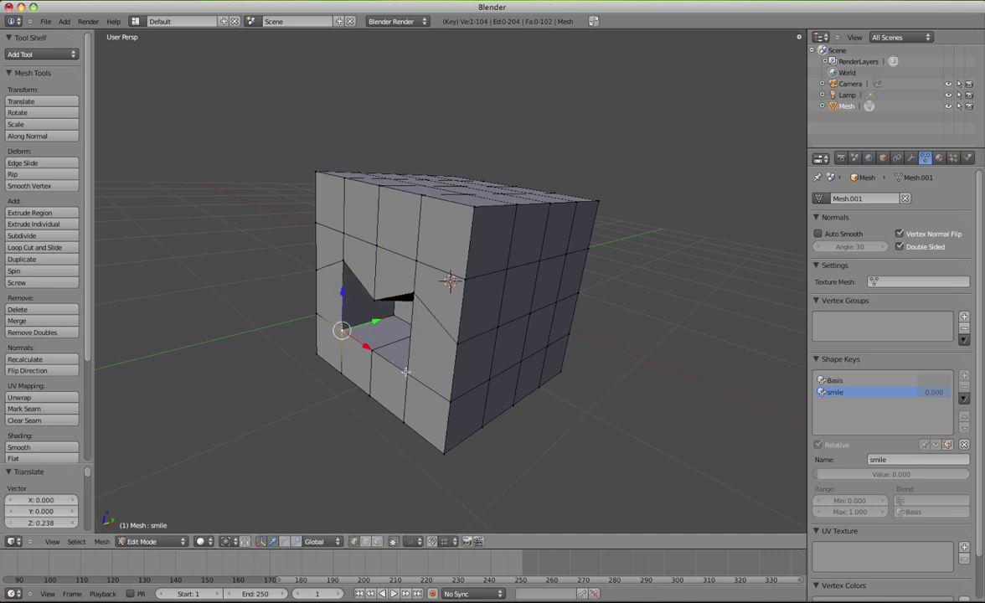
right_click(405, 372, "shift")
key("g")
key("z")
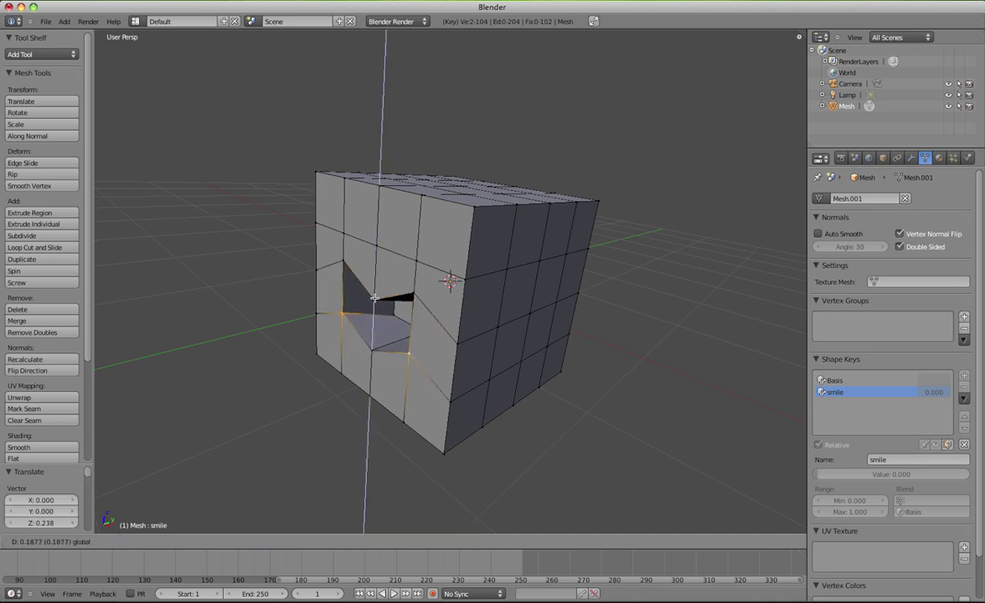
left_click(372, 289)
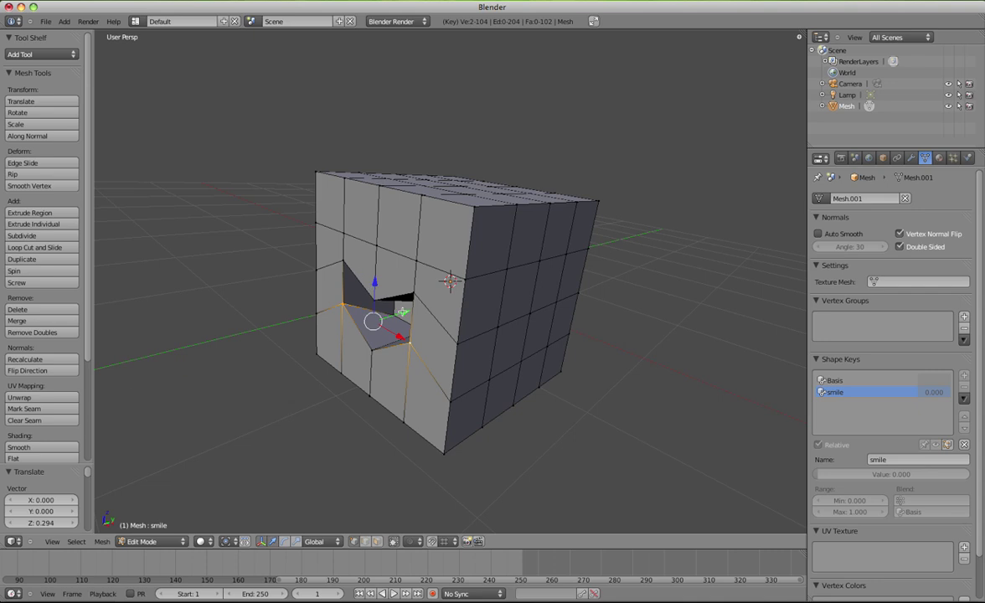
key("g")
key("y")
left_click(374, 353)
key("ctrl+z")
key("ctrl+z")
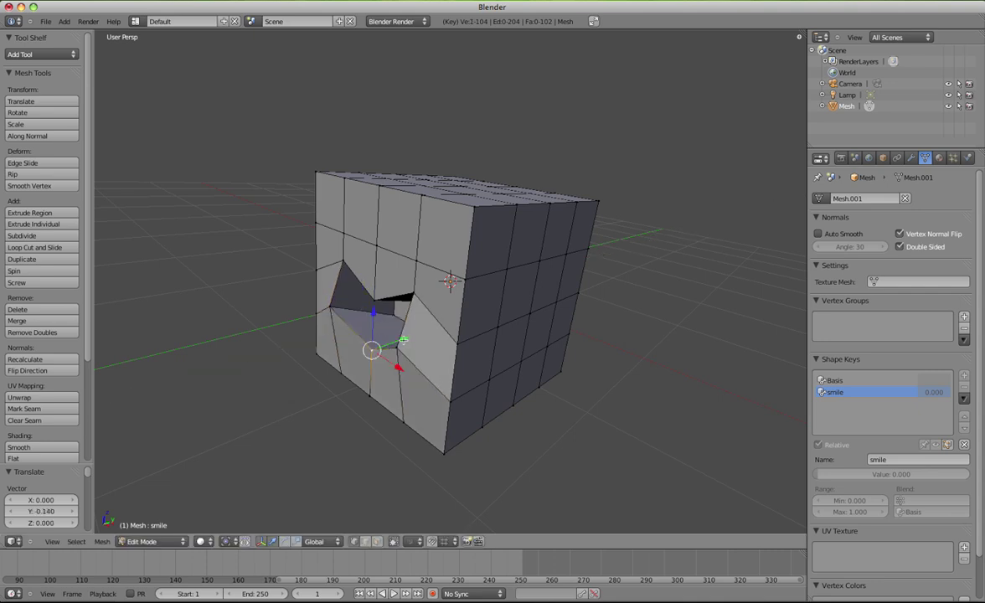
key("g")
key("y")
left_click(358, 312)
Step: Shift three upper mouth vertices along Y to finish the grin shape
right_click(344, 262)
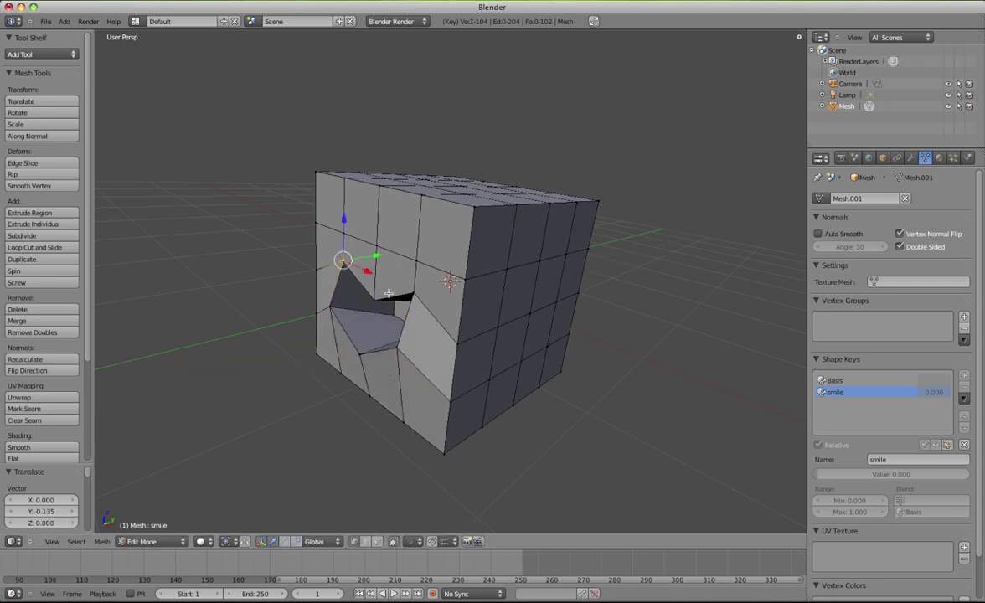
right_click(374, 297, "shift")
right_click(412, 293, "shift")
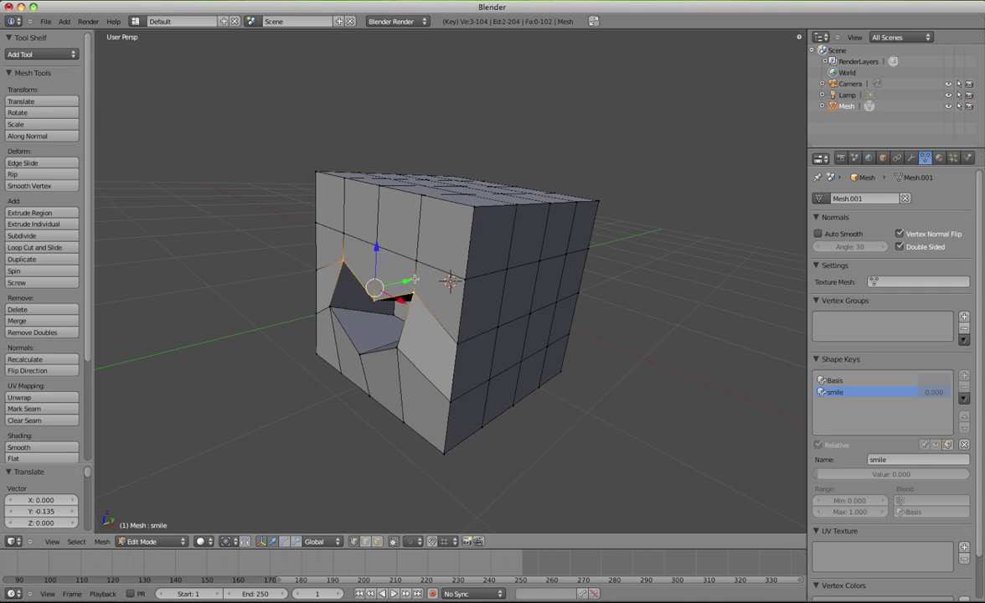
key("g")
key("y")
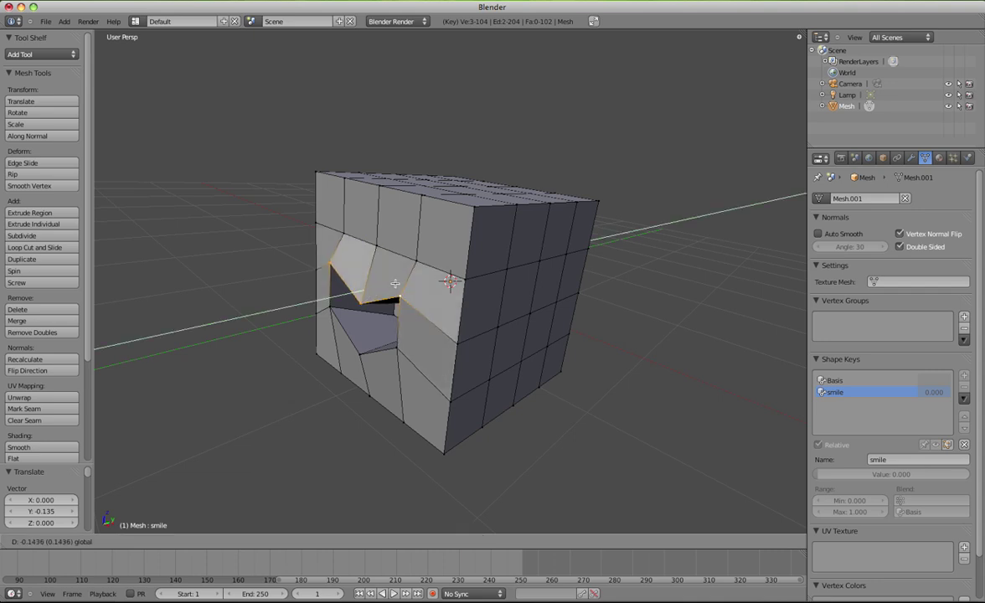
left_click(395, 283)
middle_click_drag(394, 284, 475, 360)
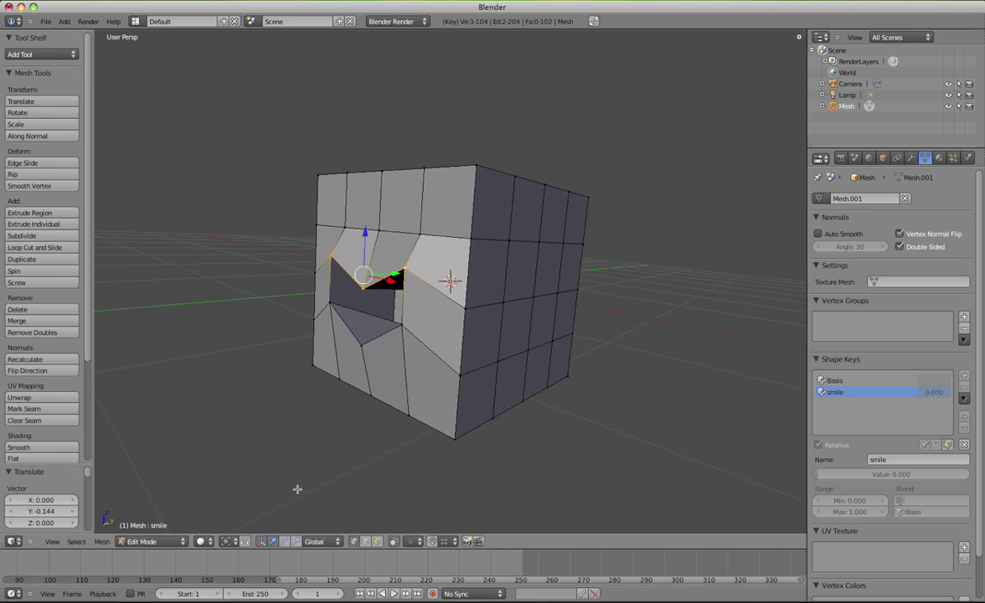
left_click(149, 541)
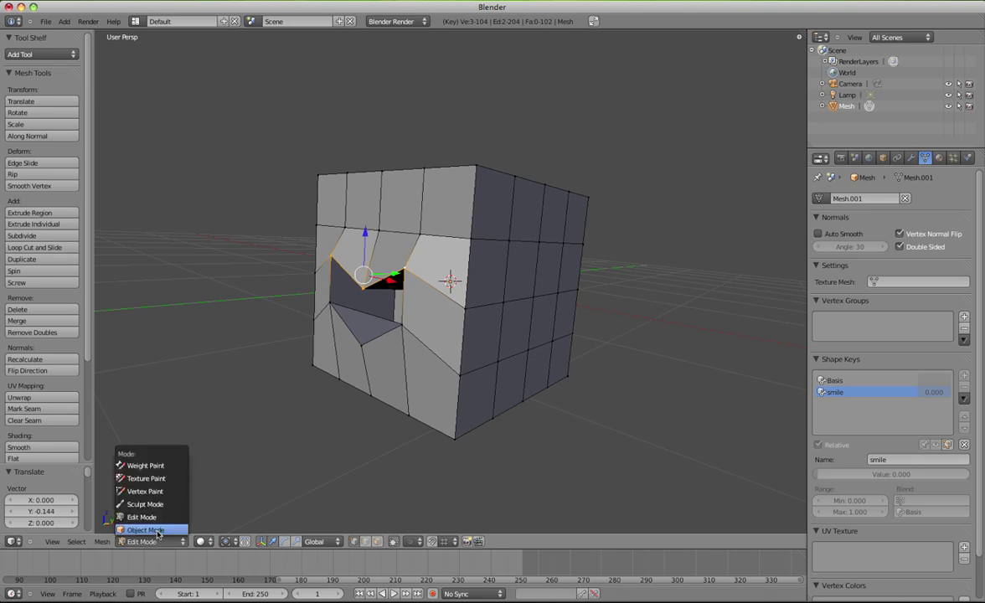
Step: Return to Object Mode and add a driver to the smile shape key's Value
left_click(156, 530)
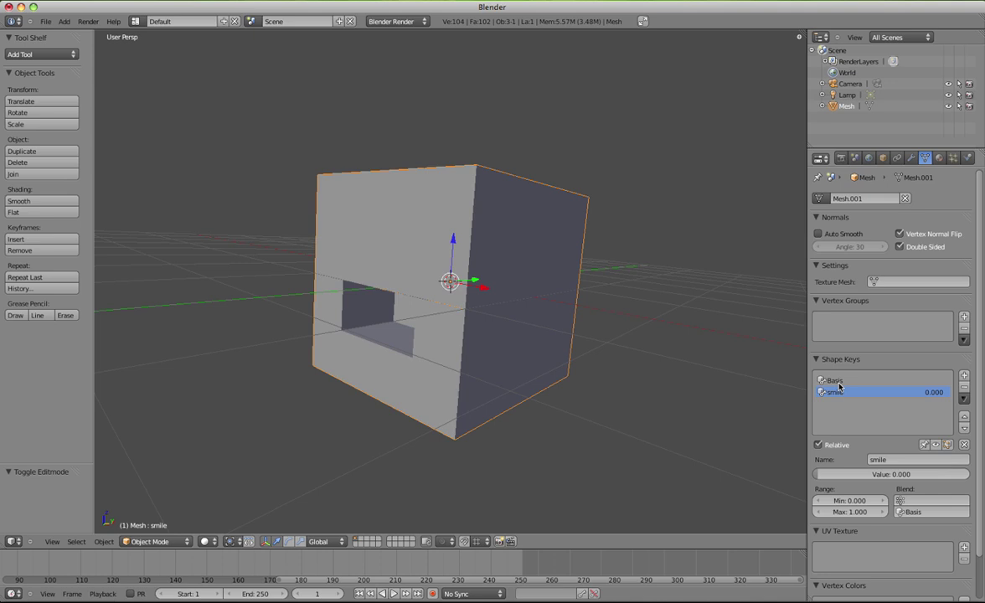
right_click(928, 394)
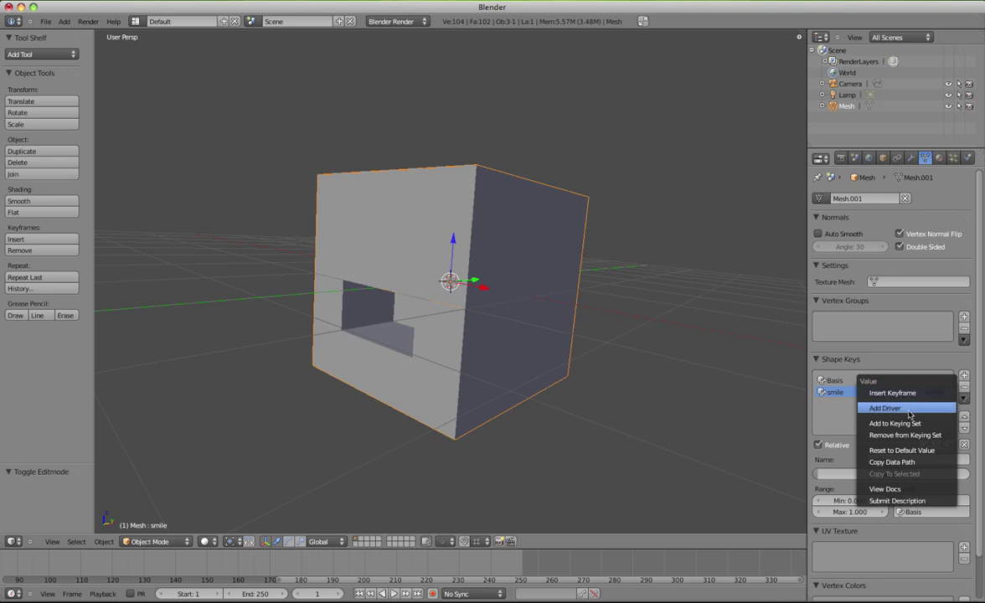
left_click(908, 413)
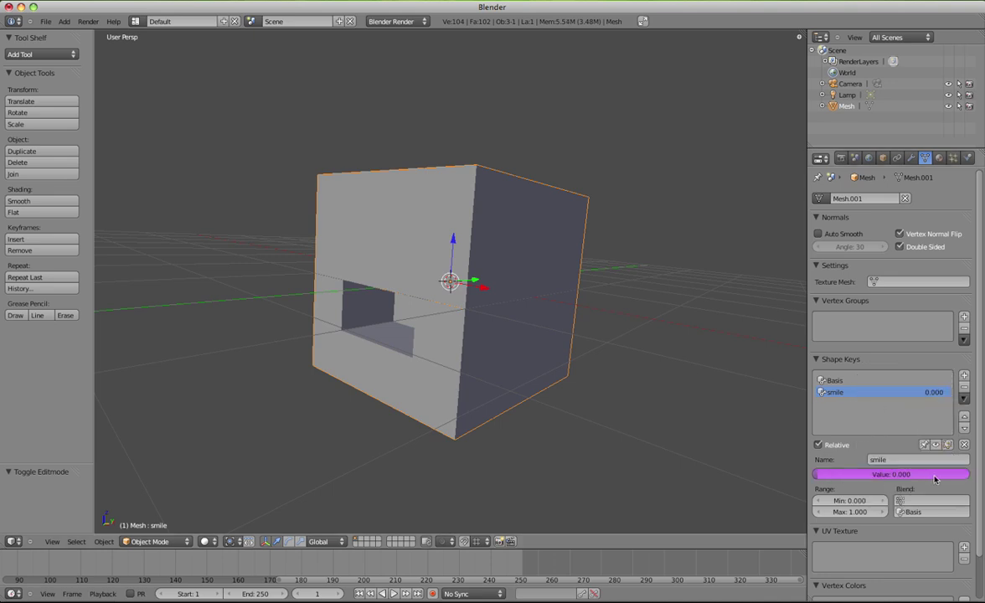
Step: In front view, add a single-bone armature and move it along X beside the cube
left_click(136, 22)
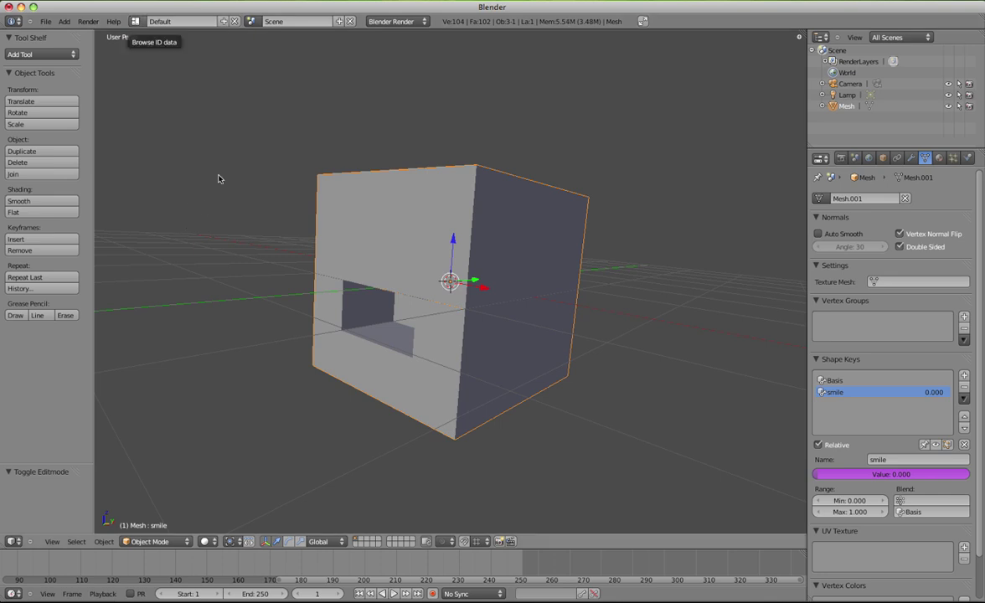
key("KP_1")
scroll(257, 186, "down", 8)
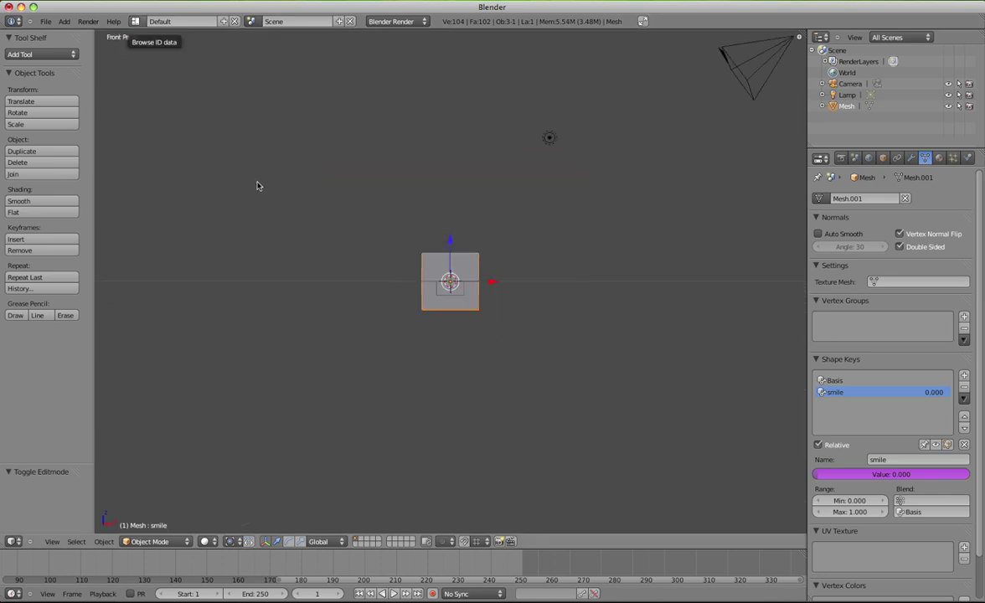
key("a")
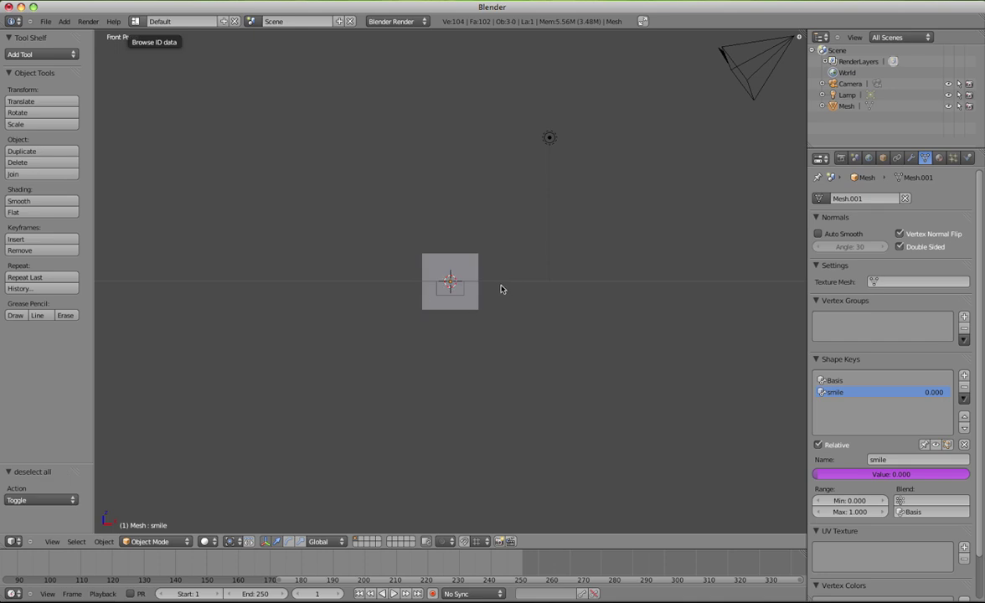
key("shift+a")
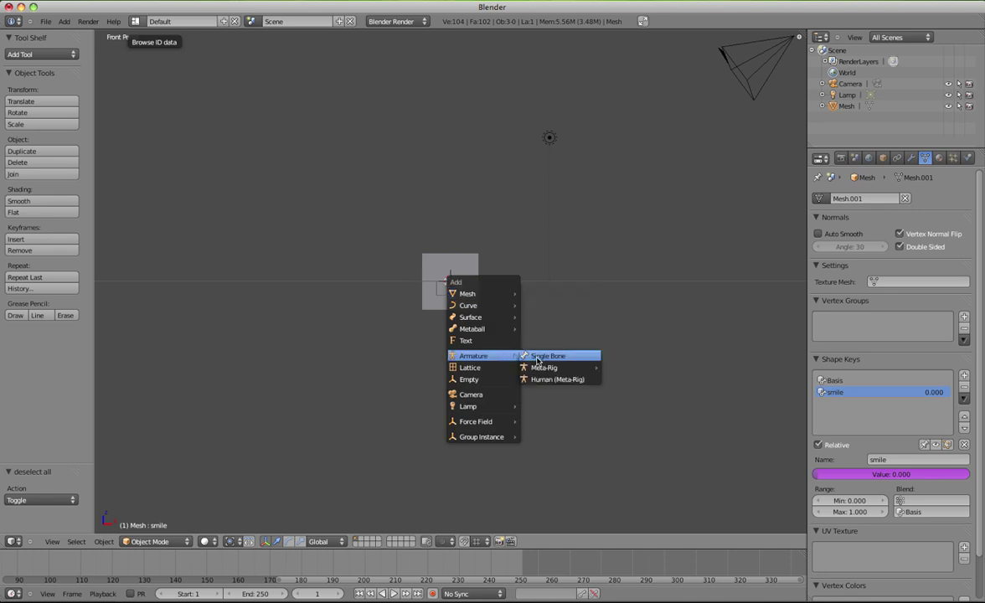
left_click(544, 356)
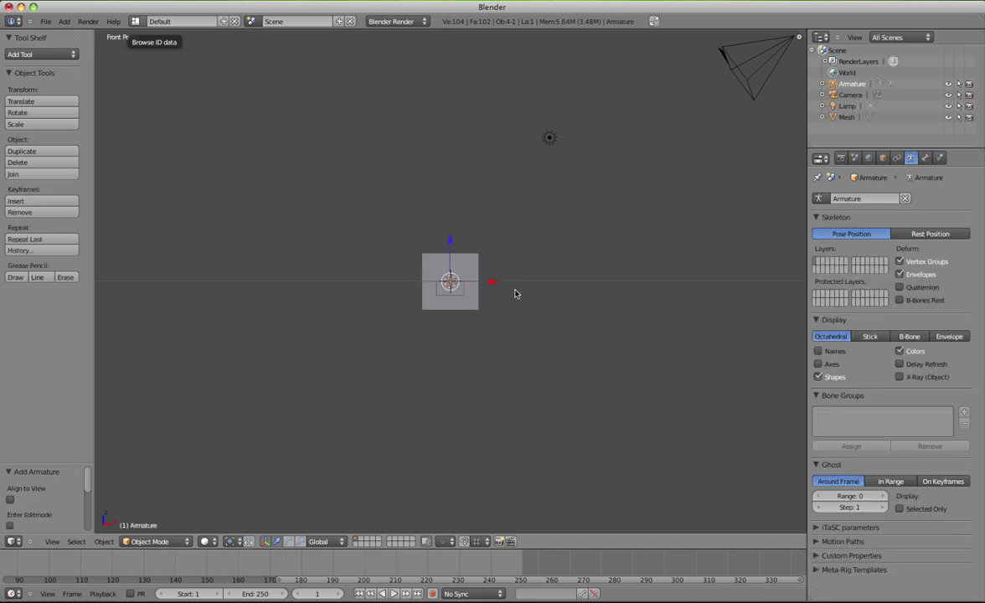
key("g")
key("x")
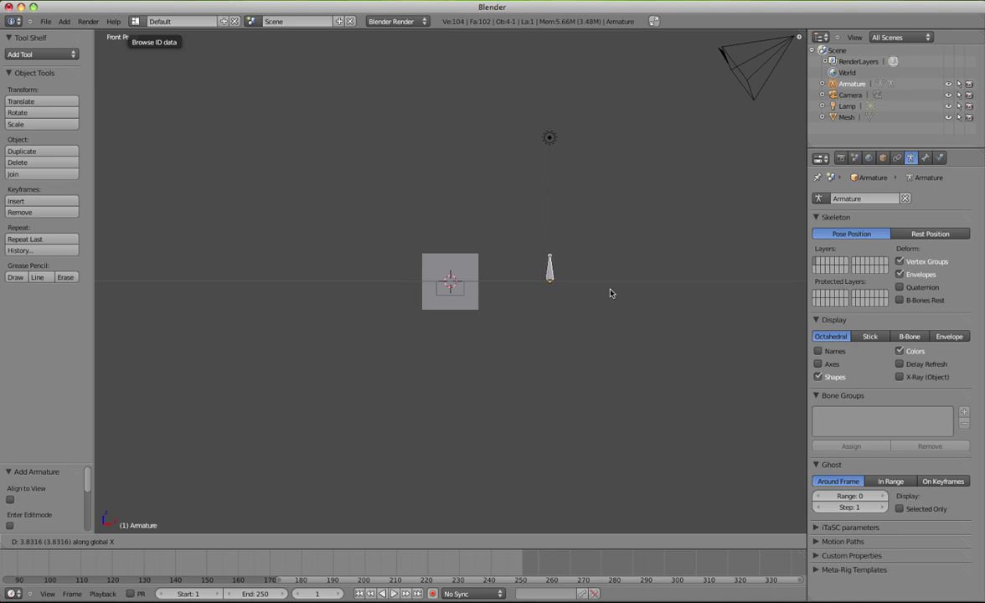
left_click(610, 293)
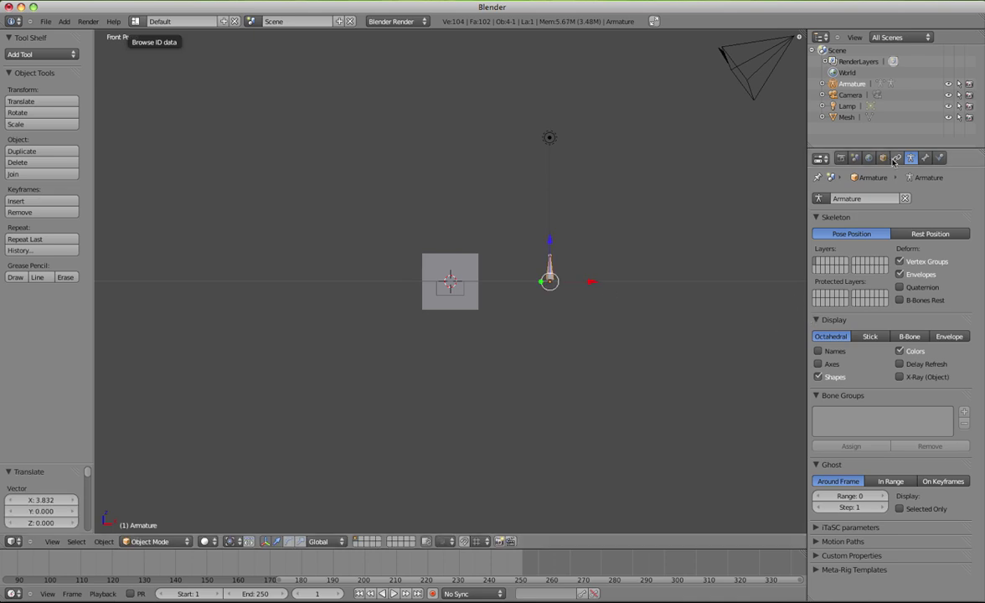
Step: Display the bone as B-Bone and scale the armature down to about 0.38
left_click(896, 159)
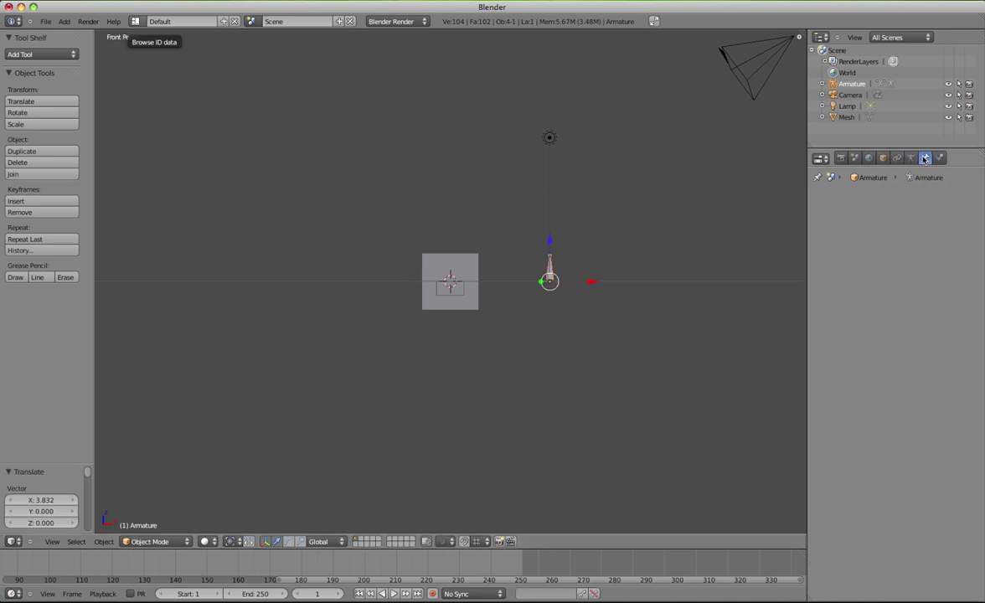
left_click(910, 160)
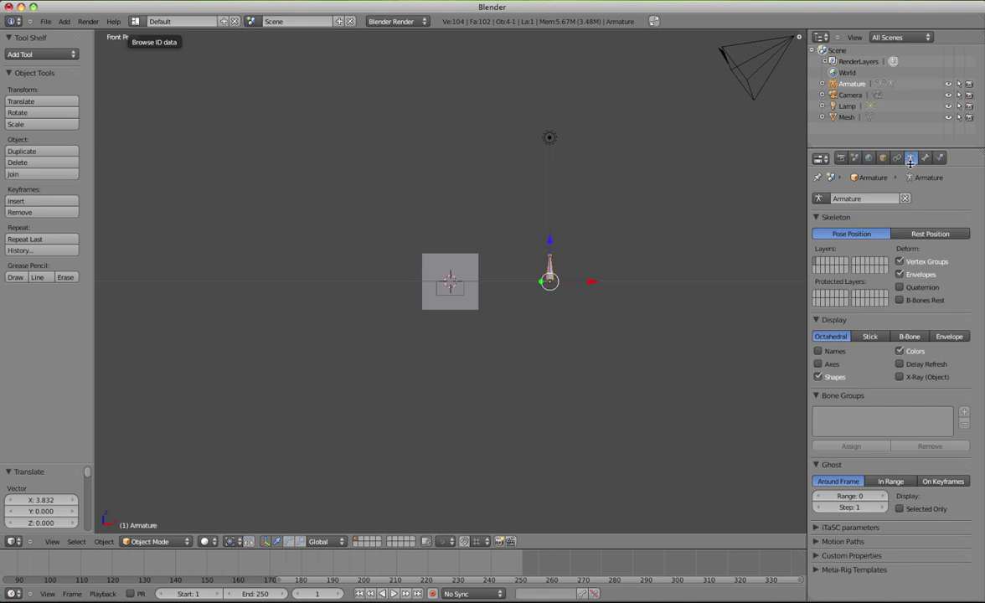
left_click(908, 336)
key("s")
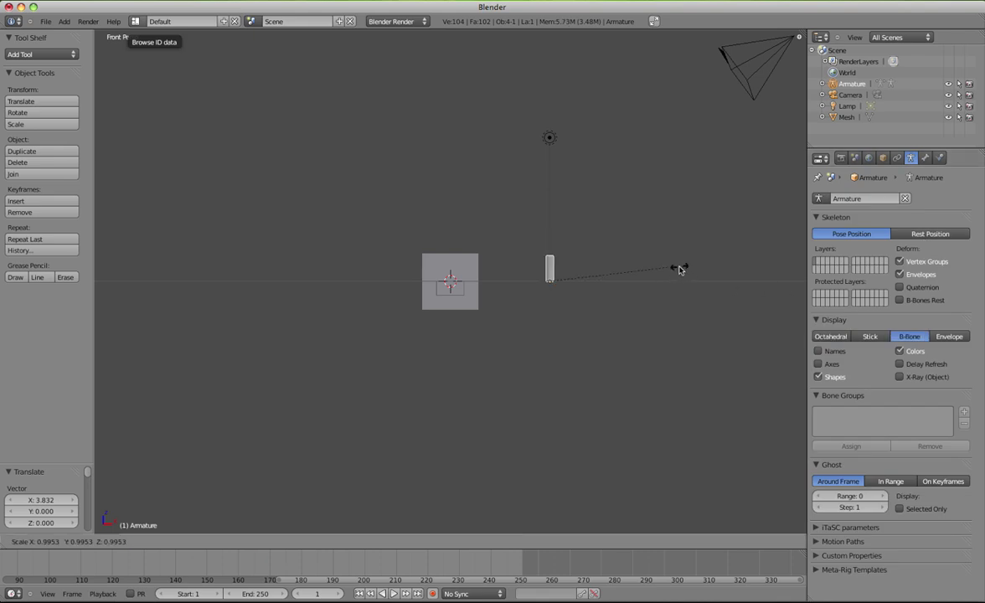
key("z")
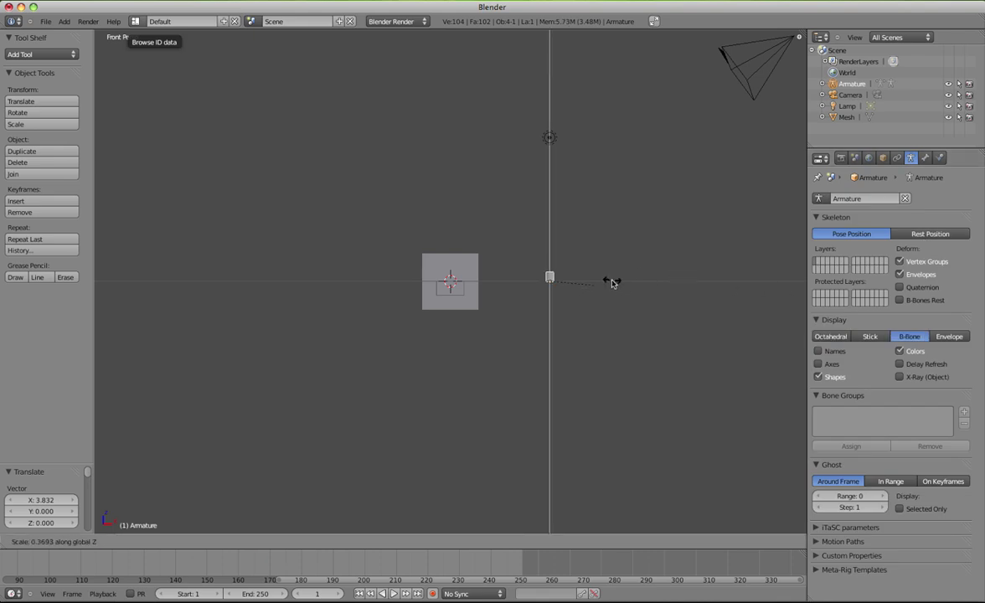
key("z")
key("z")
left_click(611, 281)
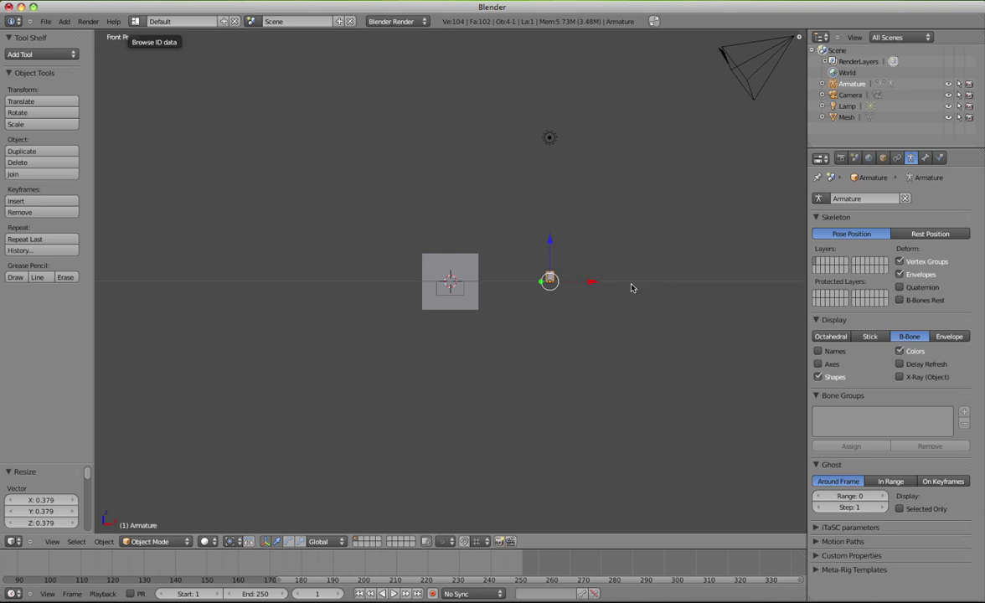
mouse_move(622, 286)
middle_mouse_down()
mouse_move(616, 295)
mouse_move(622, 277)
middle_mouse_up()
key("KP_5")
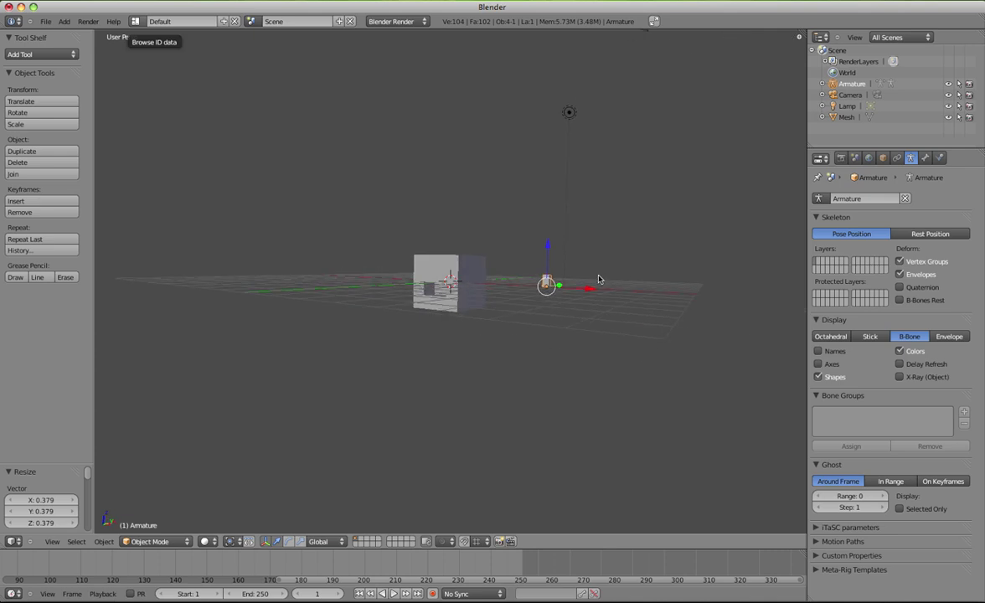
scroll(623, 276, "up", 2)
scroll(624, 276, "up", 2)
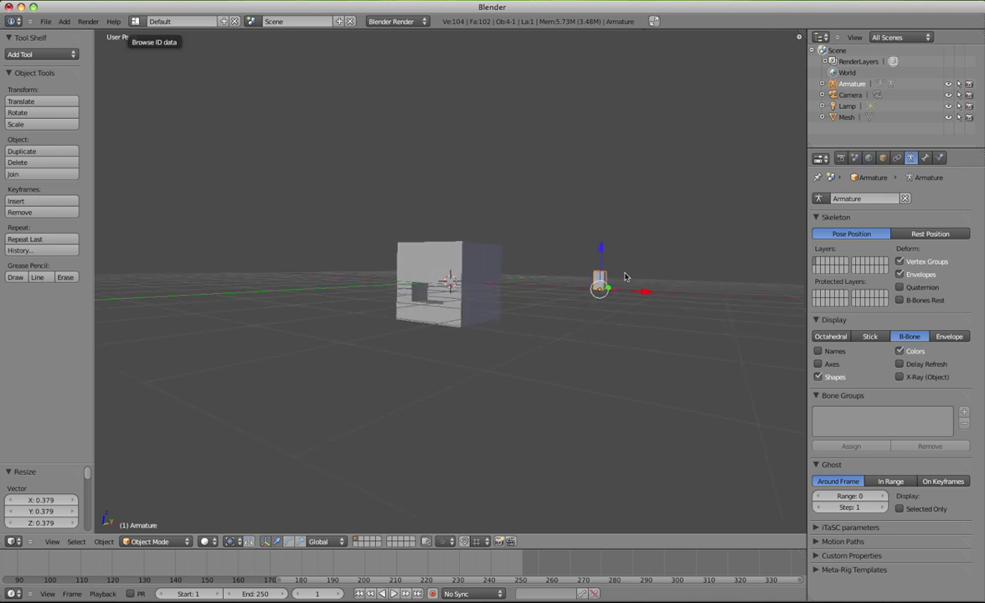
scroll(623, 276, "up", 2)
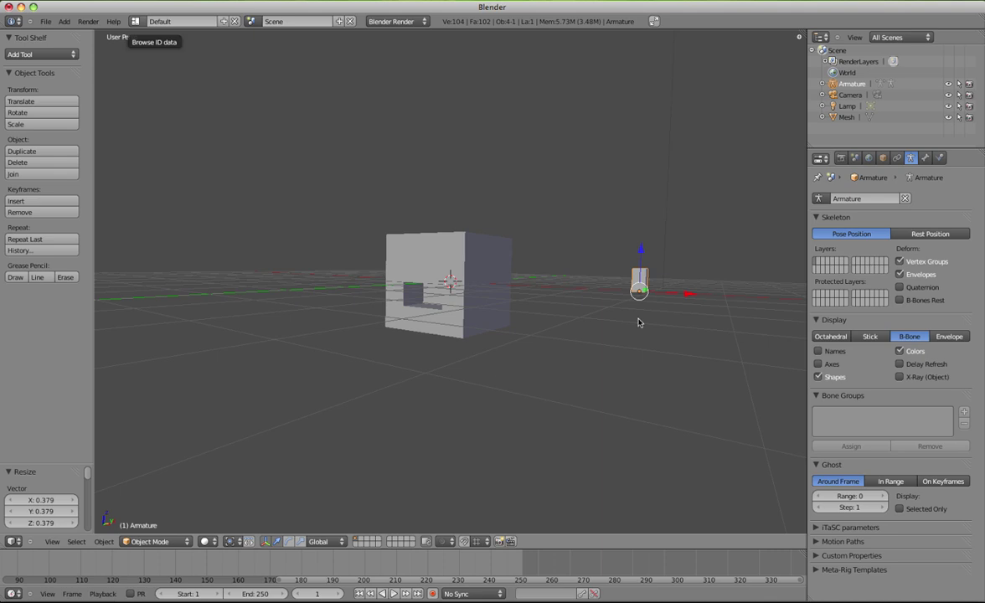
Step: Rename the armature object to 'controller' in the sidebar's Item name field
key("n")
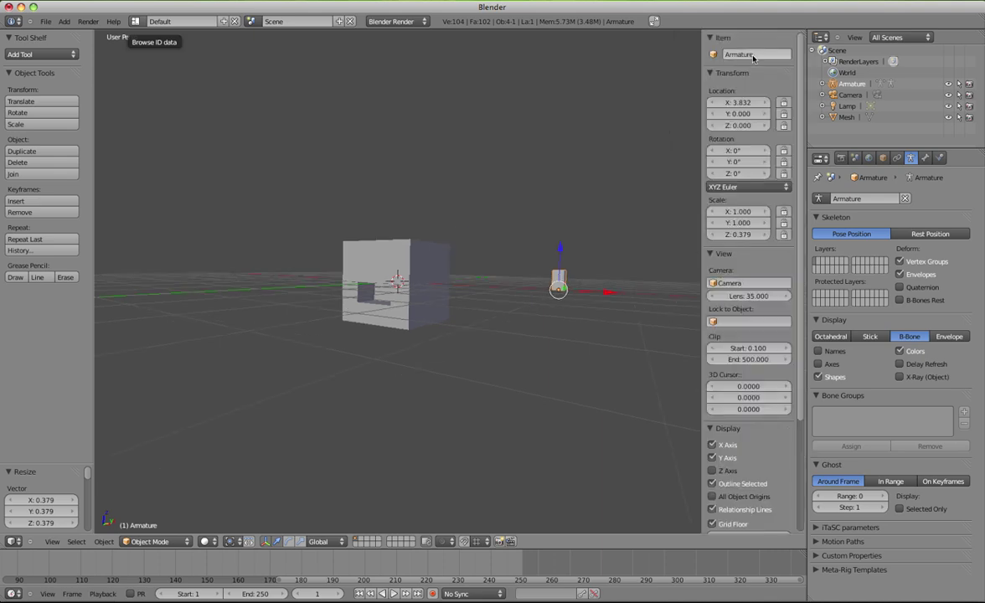
left_click(753, 55)
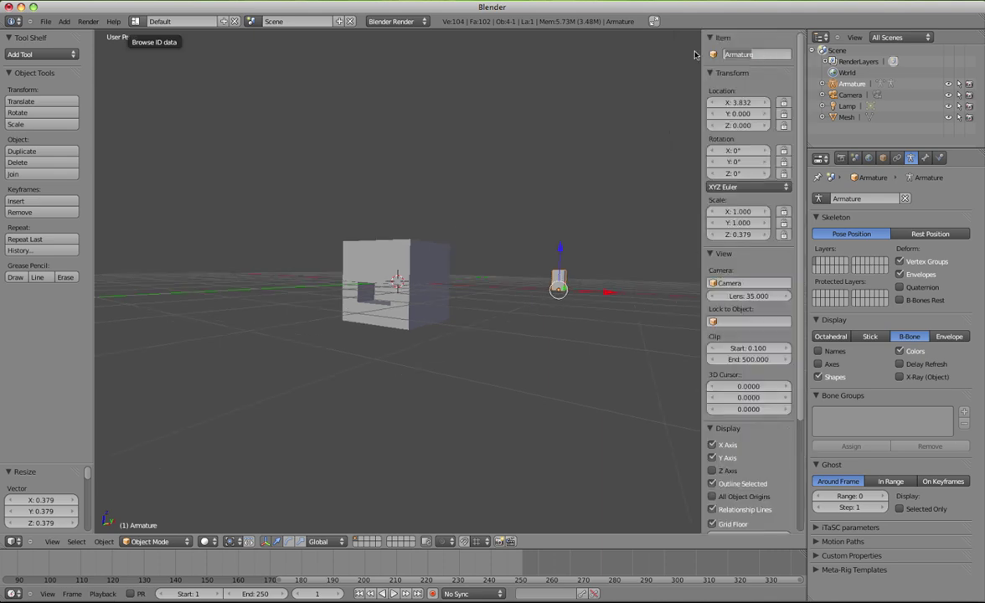
key("BackSpace")
type("controller")
key("Return")
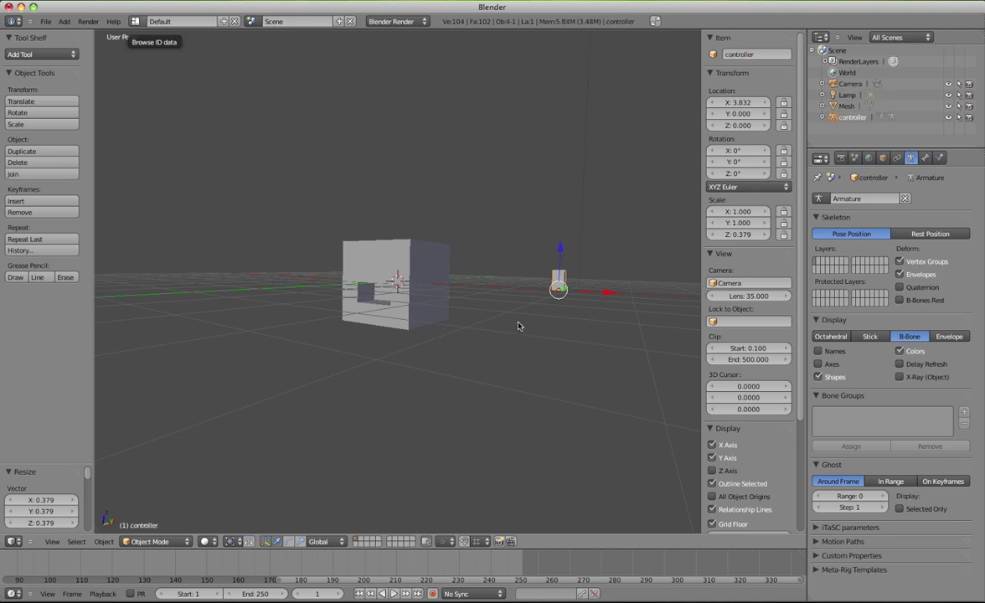
Step: Select the cube, switch to Animation layout, and show Drivers with the Key channel expanded
key("a")
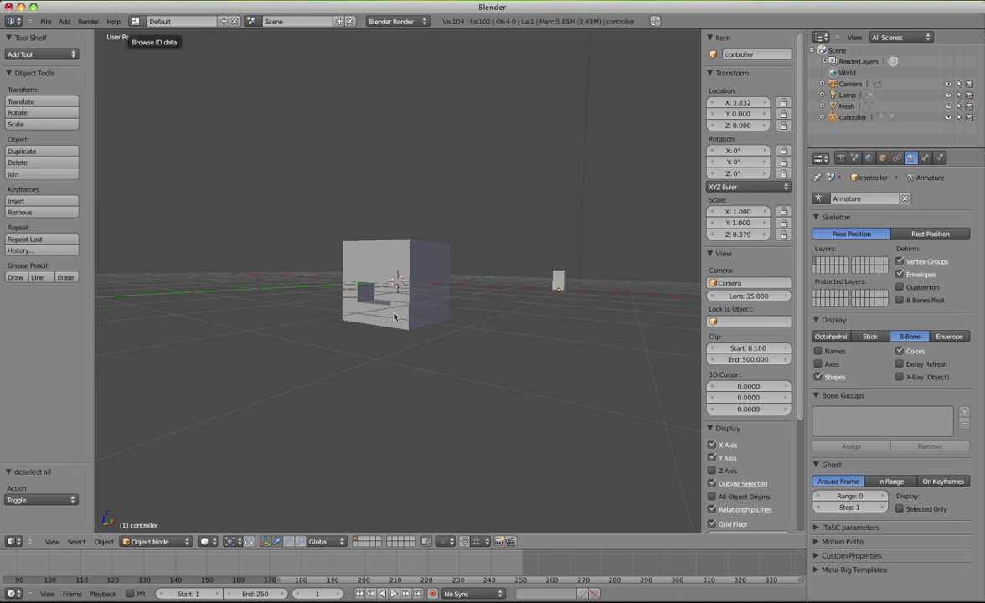
right_click(395, 318)
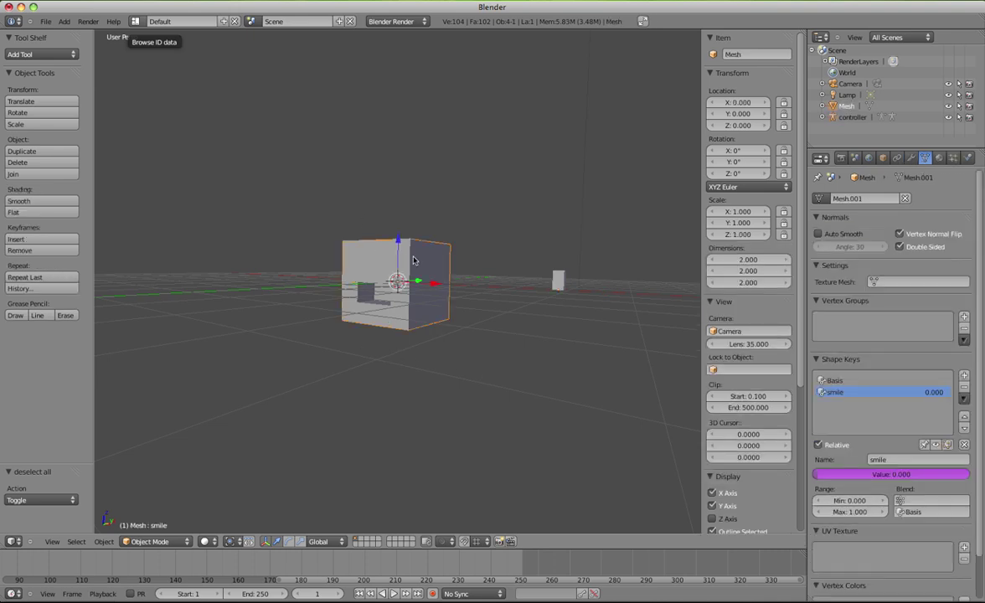
left_click(135, 21)
left_click(147, 40)
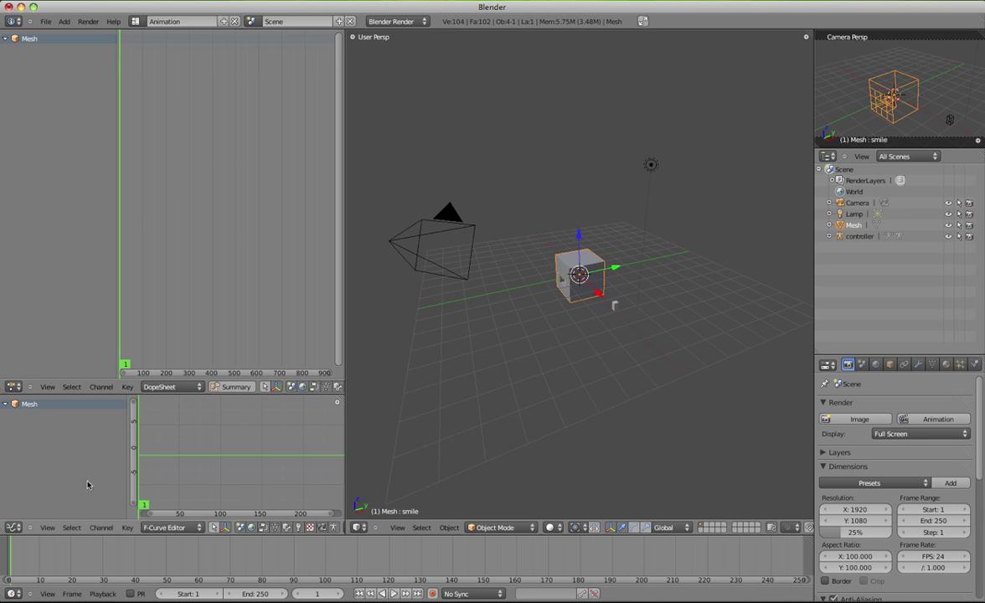
left_click(167, 526)
left_click(173, 503)
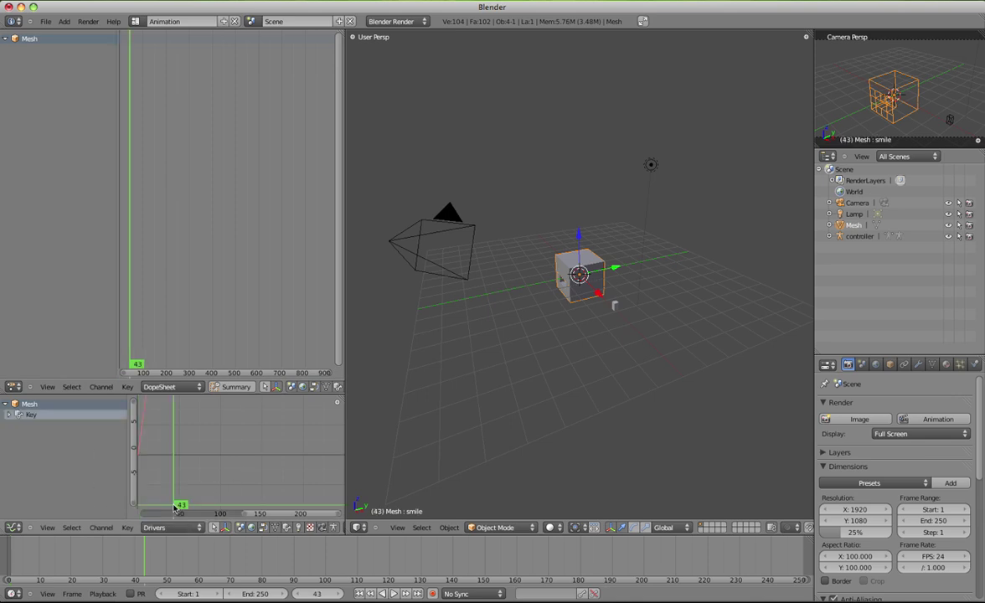
left_click(11, 415)
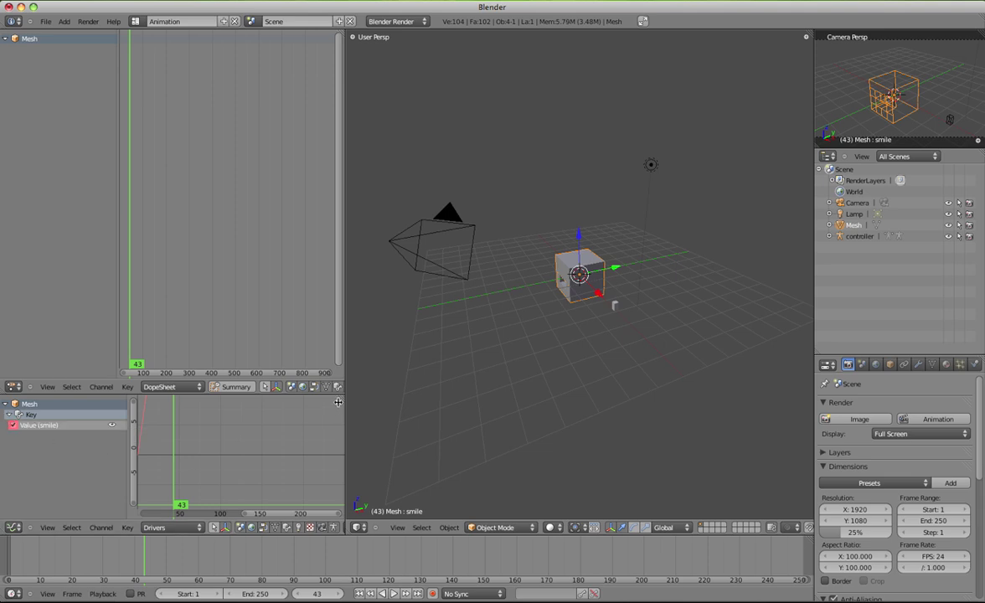
Step: Set the smile driver's type to Averaged Value and add a variable
left_click(337, 402)
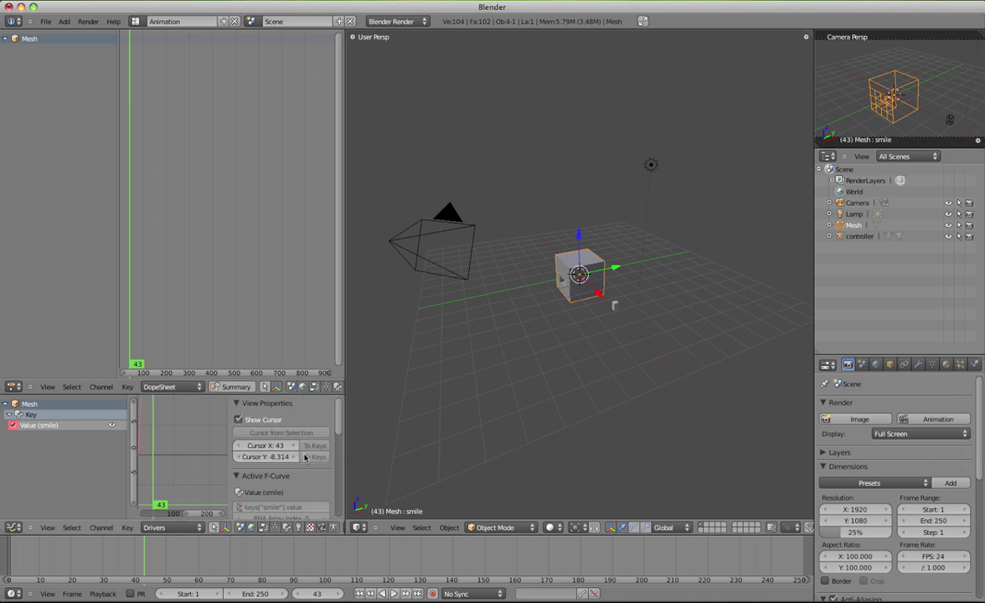
scroll(306, 469, "down", 3)
scroll(306, 469, "down", 2)
scroll(306, 469, "down", 2)
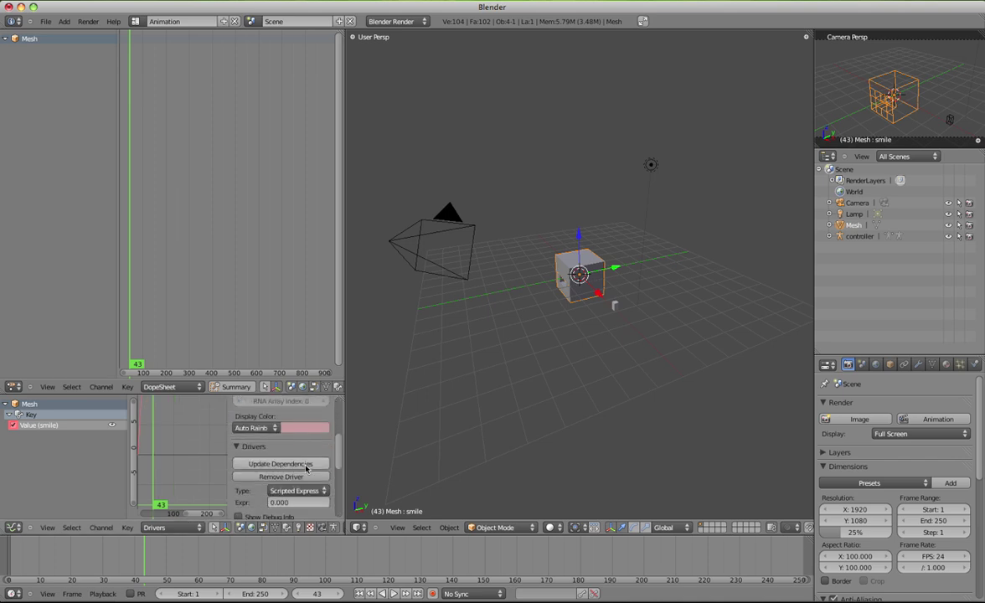
scroll(273, 452, "down", 2)
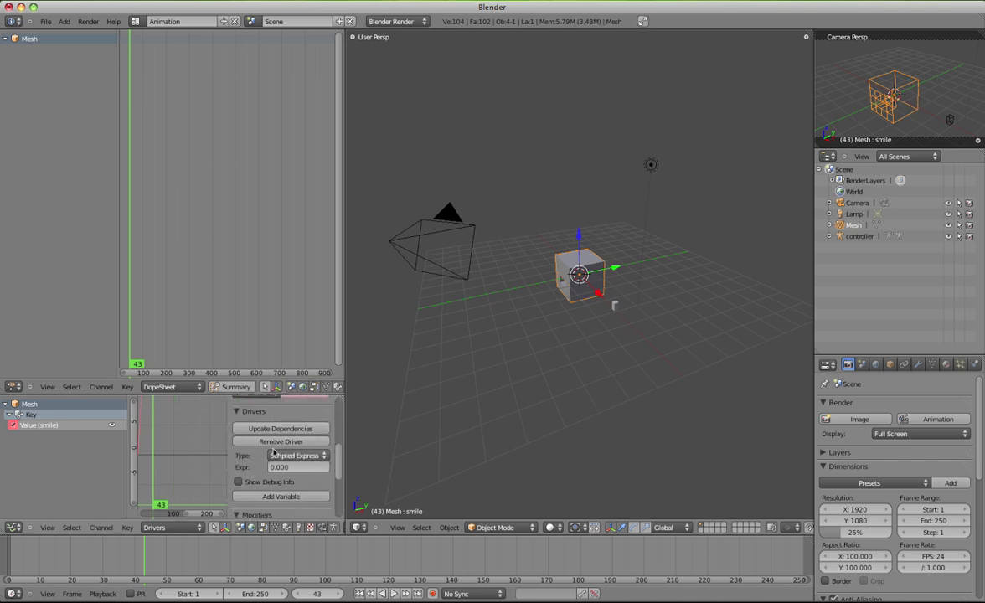
left_click(282, 457)
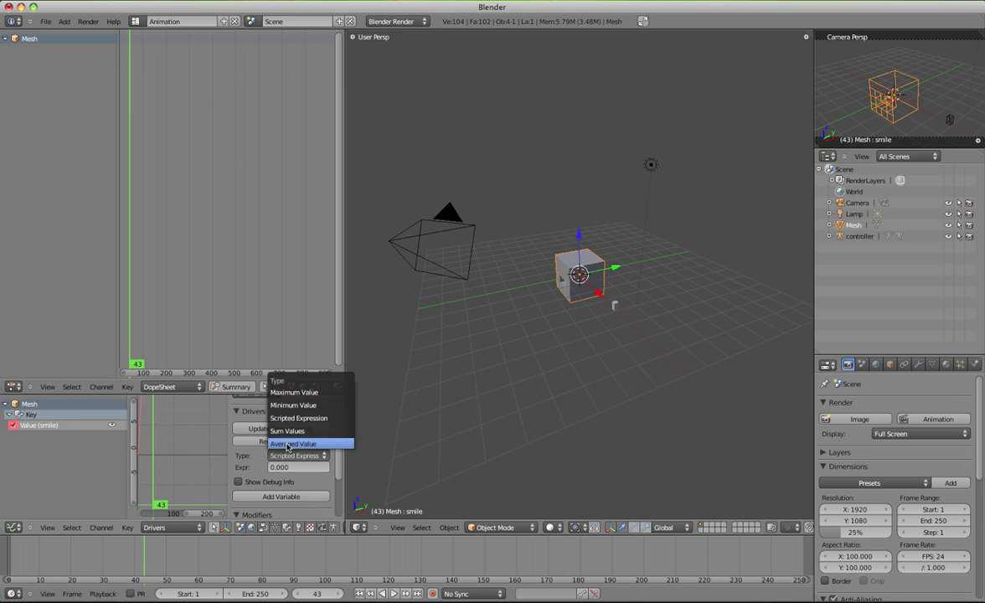
left_click(287, 444)
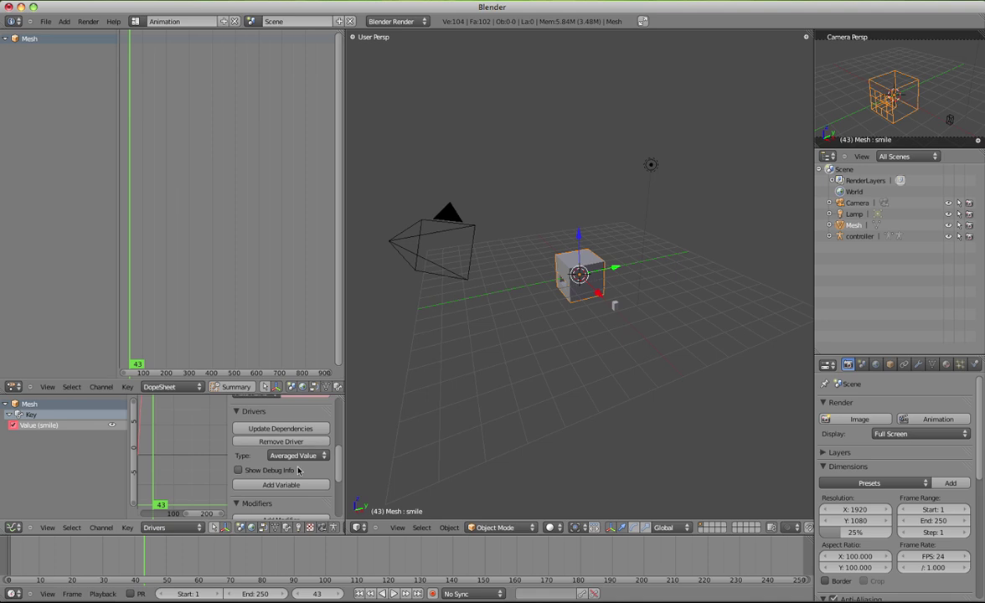
scroll(299, 472, "down", 1)
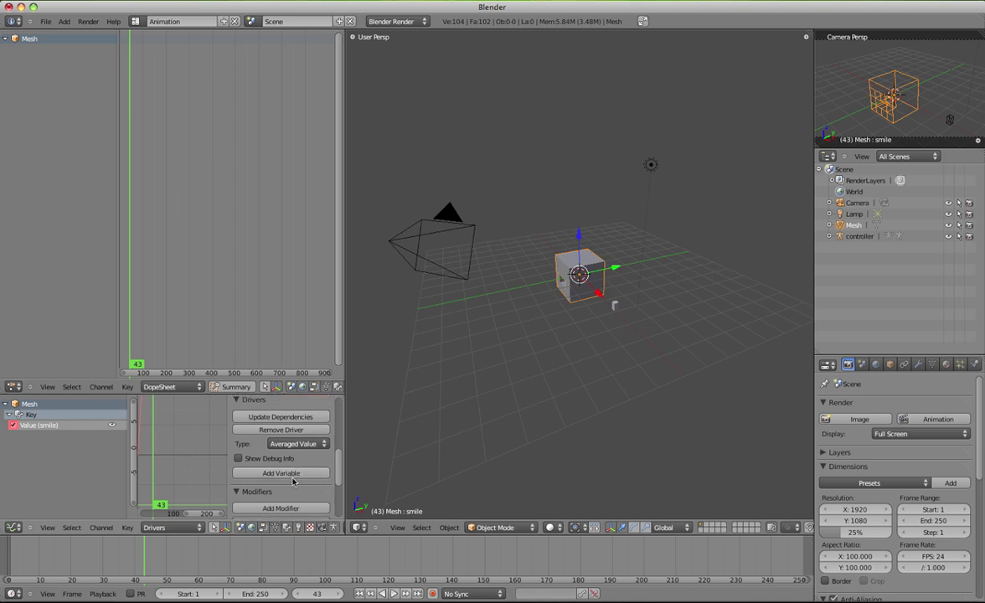
scroll(294, 481, "down", 2)
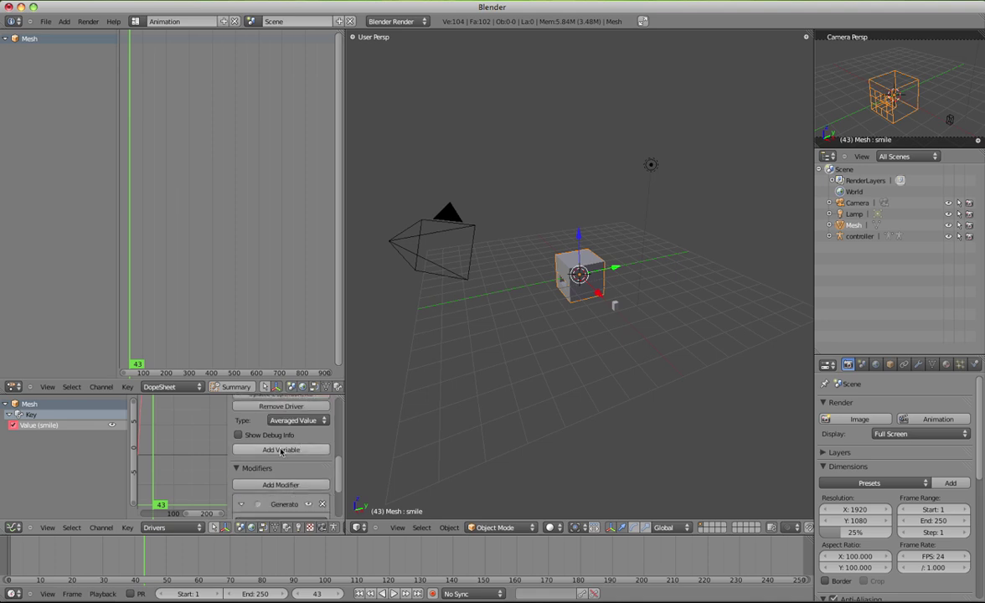
left_click(282, 451)
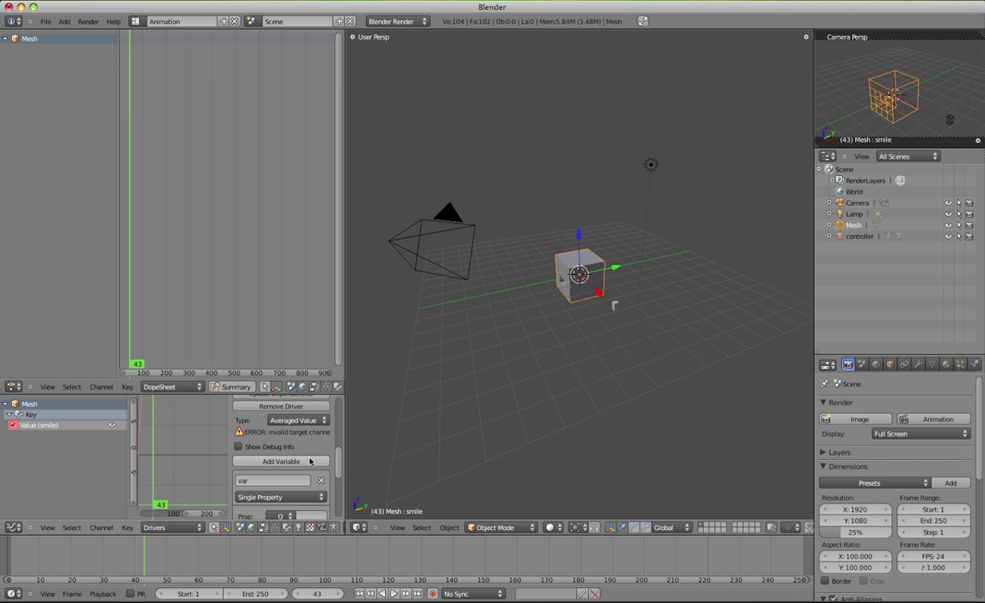
Step: Make the variable a Transform Channel targeting the controller armature's Bone
scroll(309, 463, "down", 3)
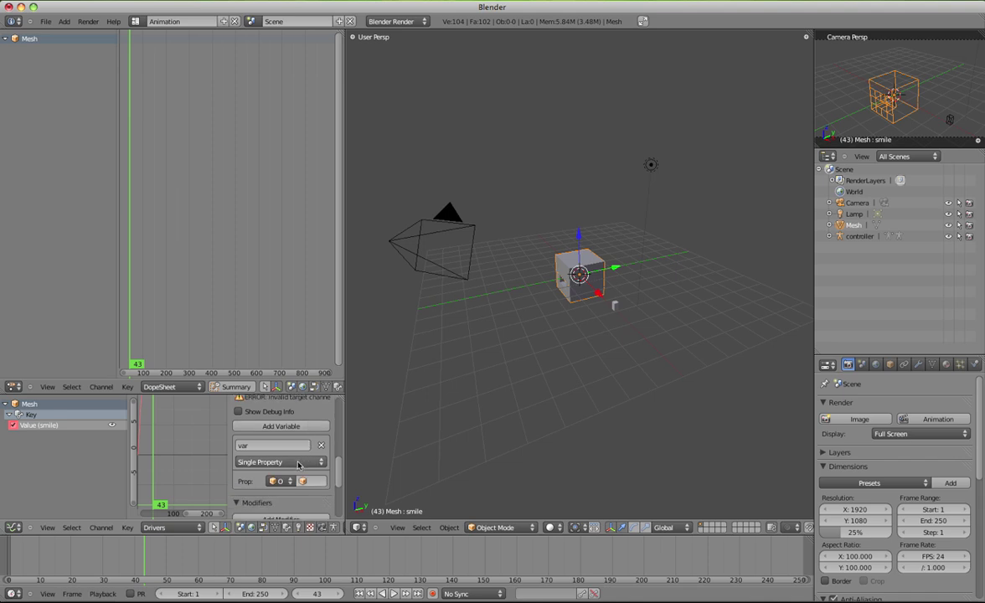
left_click(298, 462)
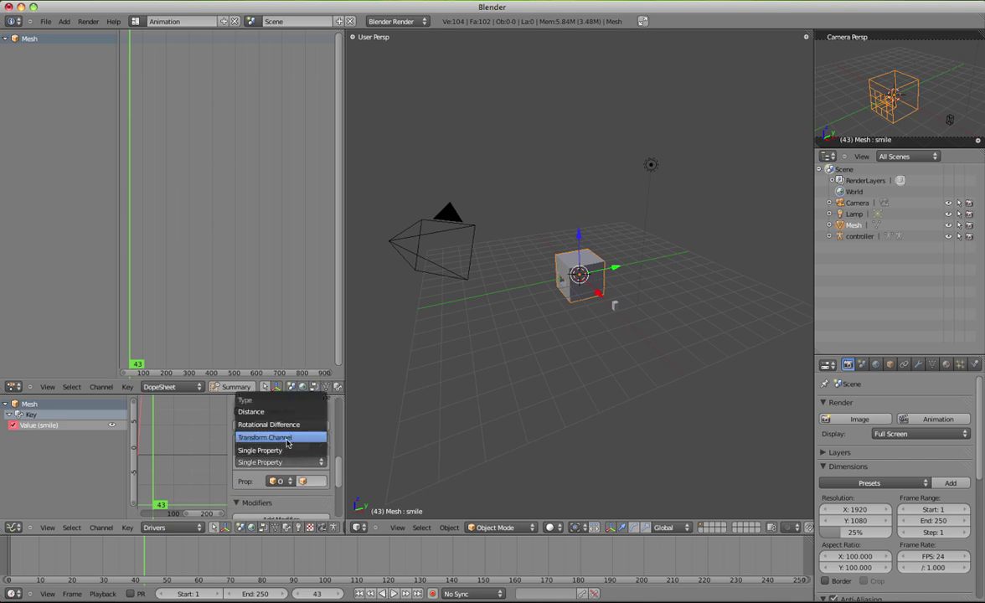
left_click(287, 443)
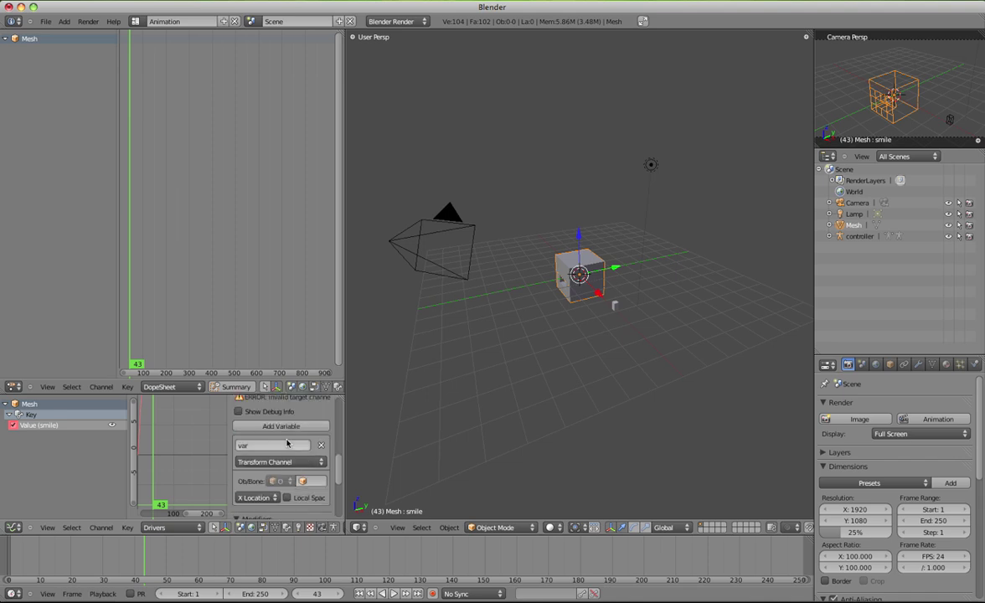
left_click(311, 483)
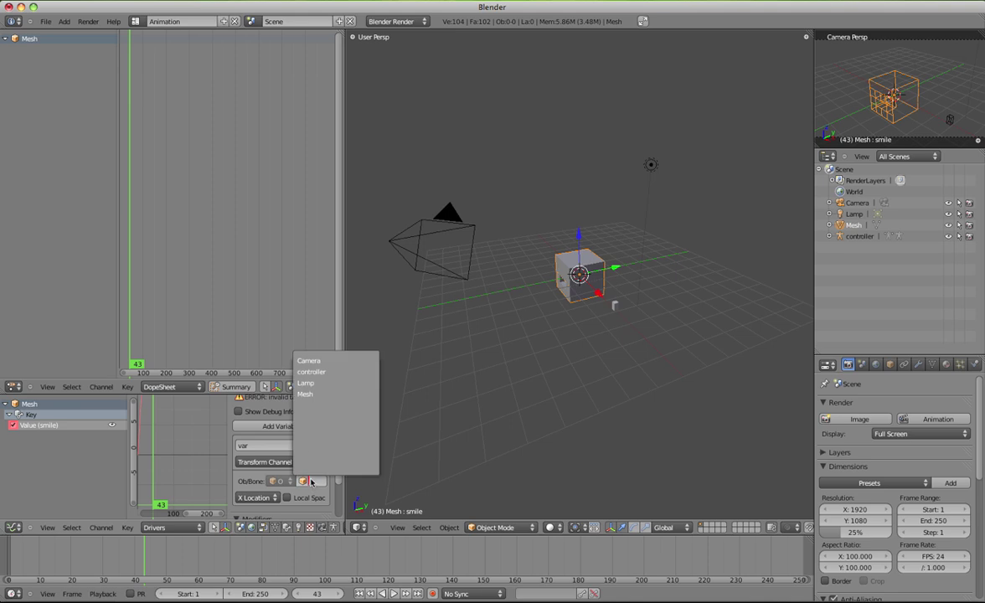
left_click(318, 376)
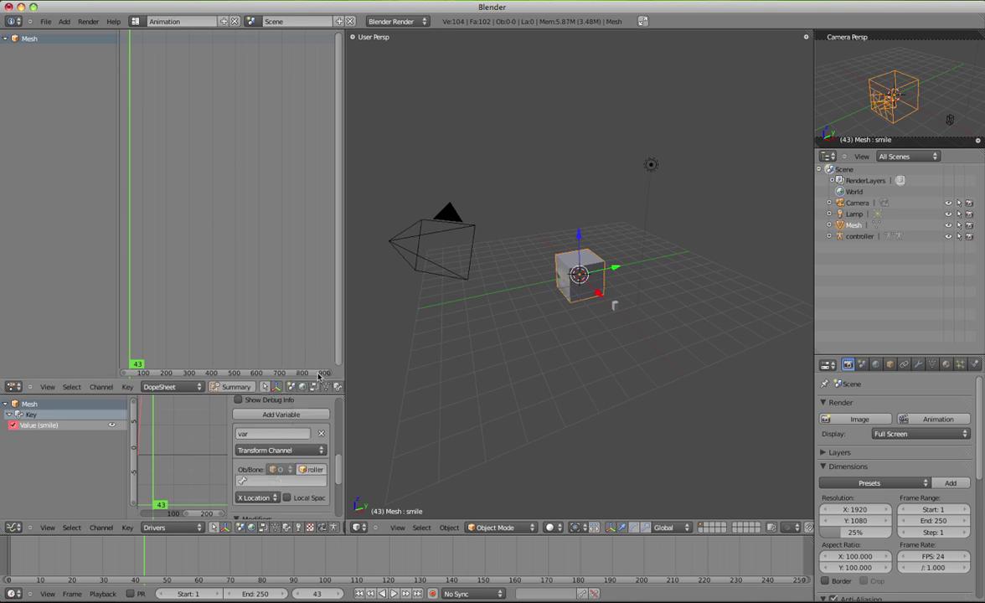
left_click(253, 483)
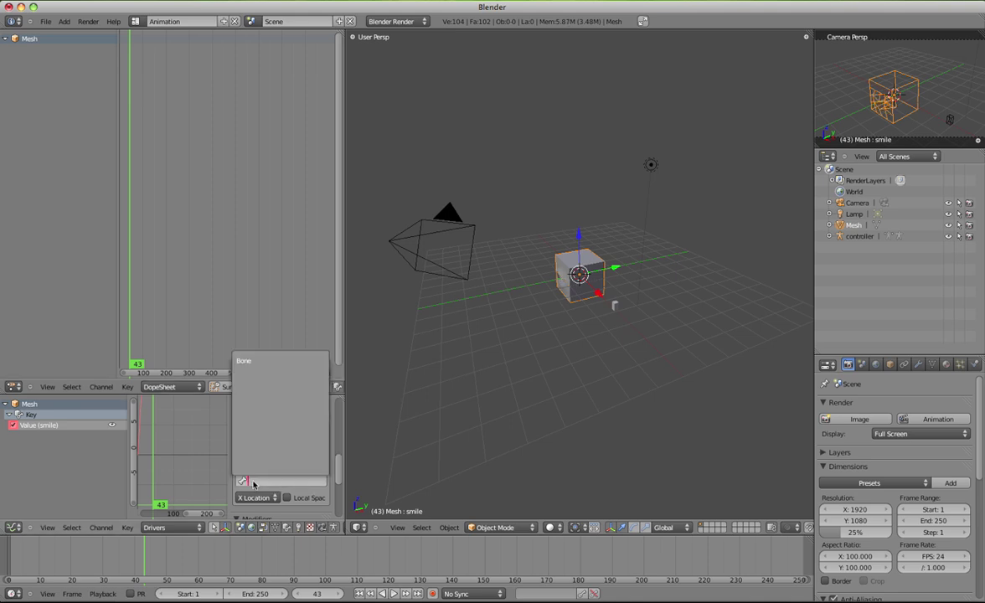
left_click(248, 364)
scroll(243, 469, "down", 2)
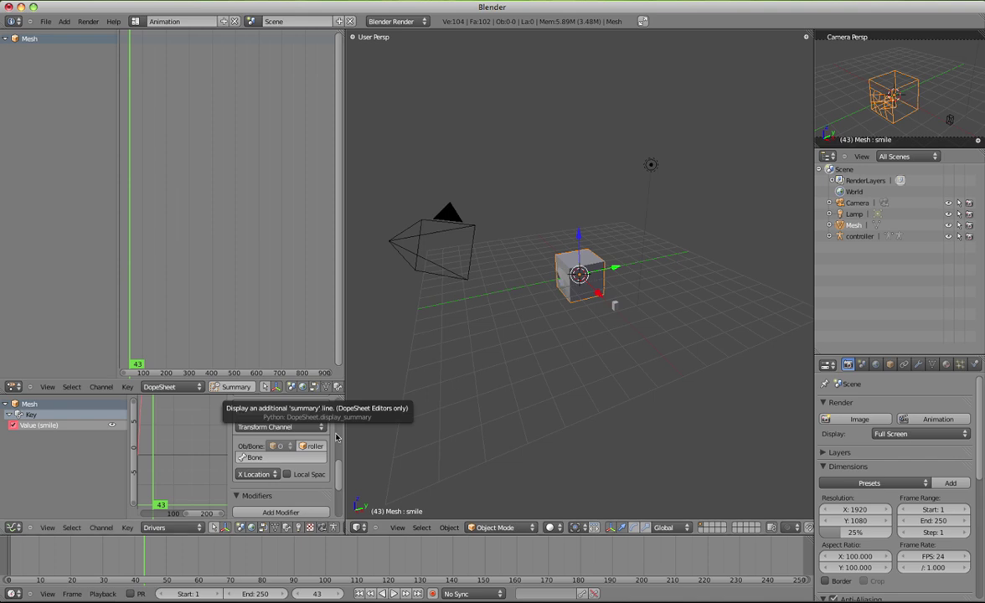
Step: Switch the variable to Y Location and add a Generator modifier with constant -2
left_click(272, 474)
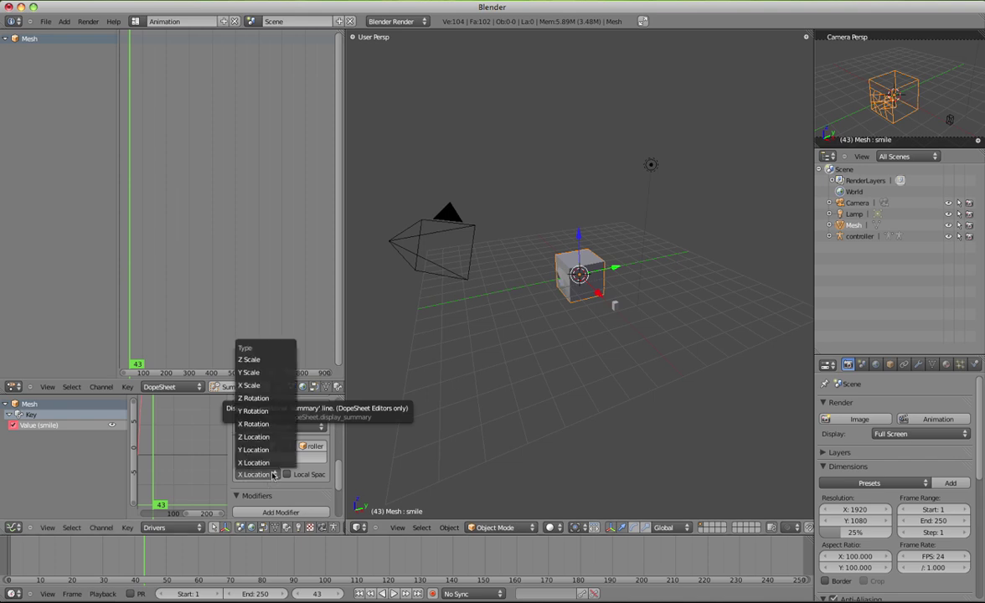
left_click(266, 452)
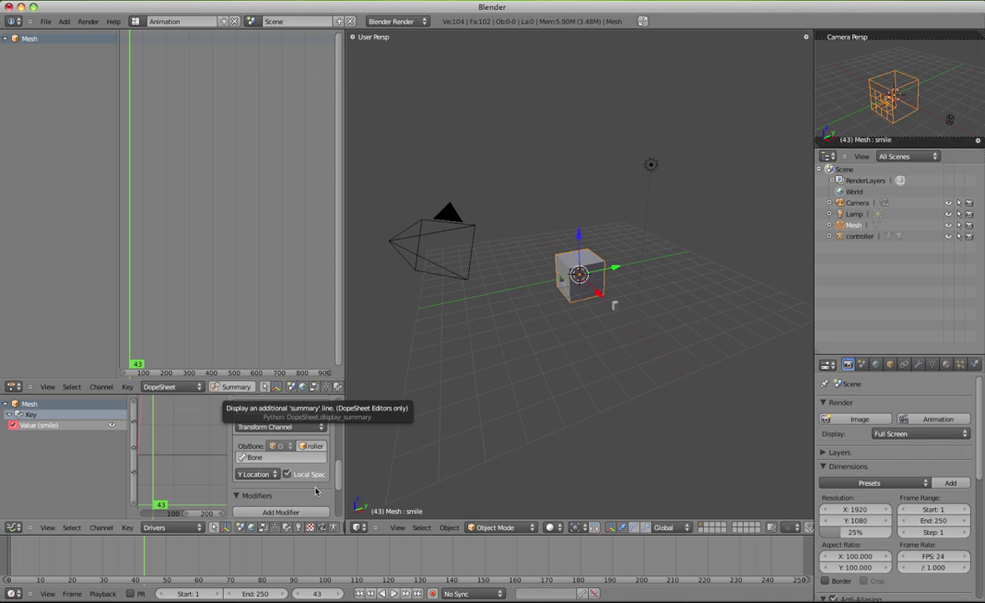
left_click(285, 511)
scroll(291, 475, "down", 2)
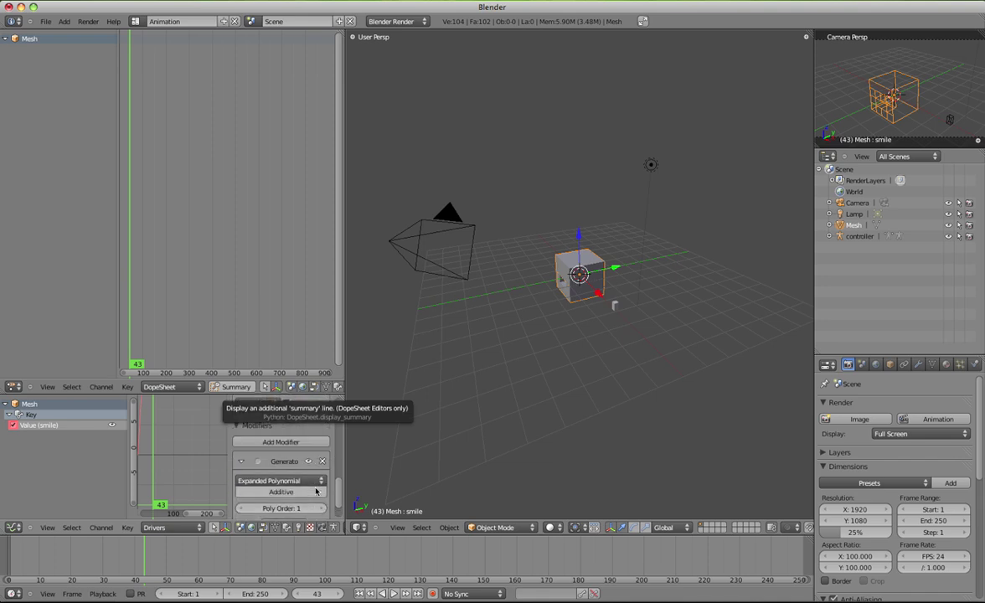
scroll(306, 475, "down", 3)
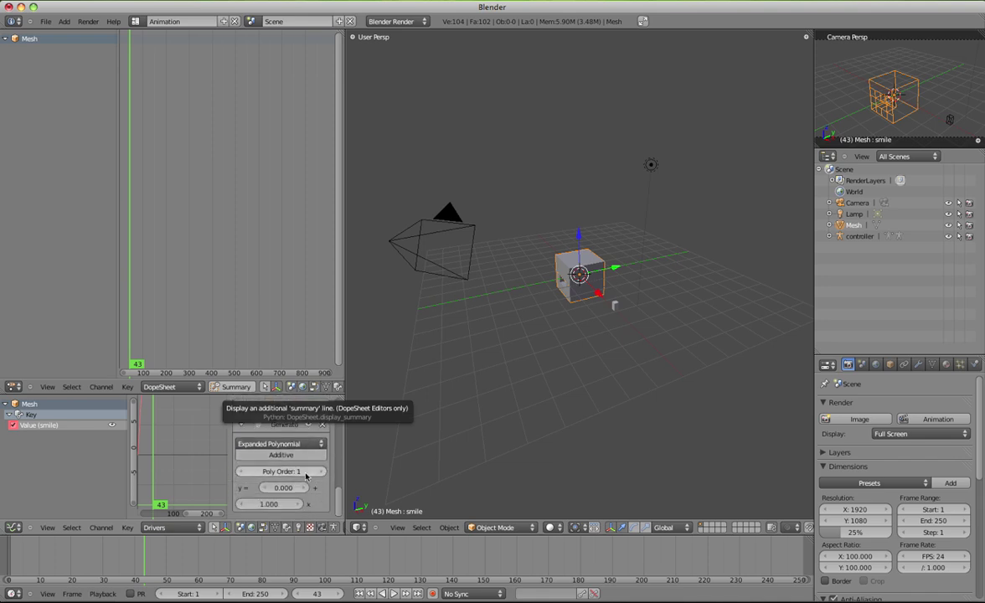
left_click(283, 489)
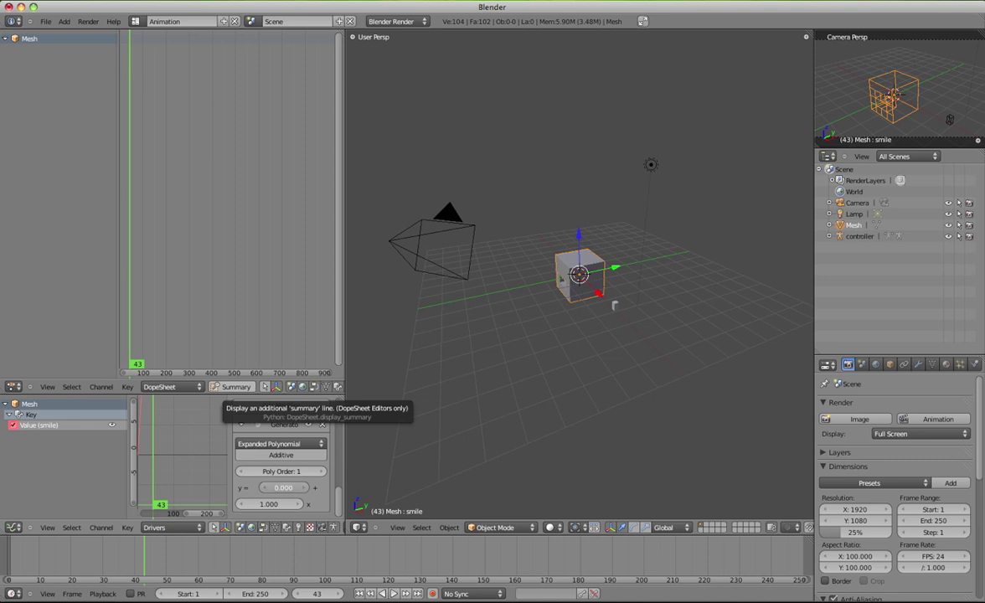
key("BackSpace")
type("2")
key("Return")
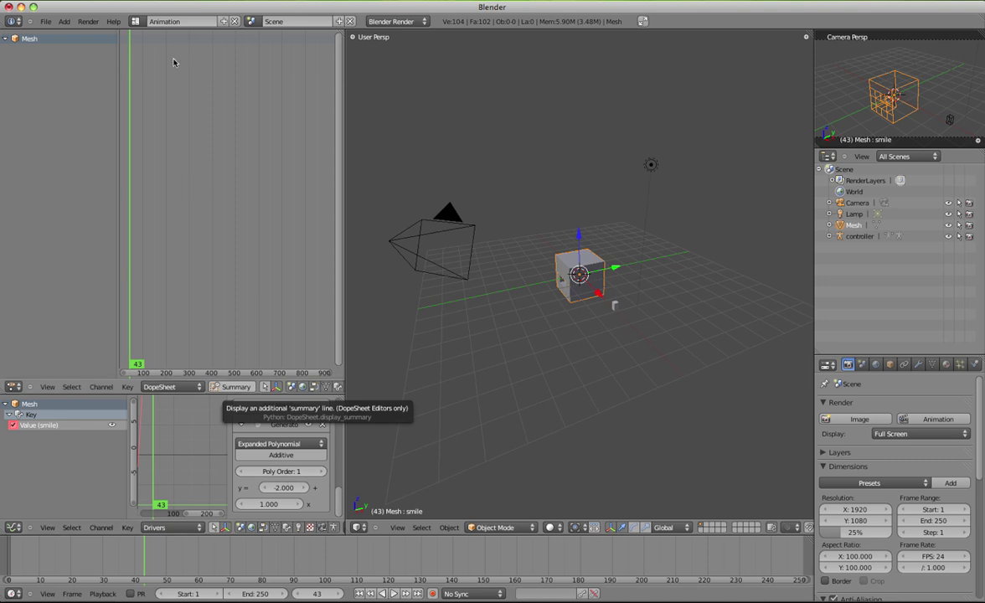
left_click(136, 21)
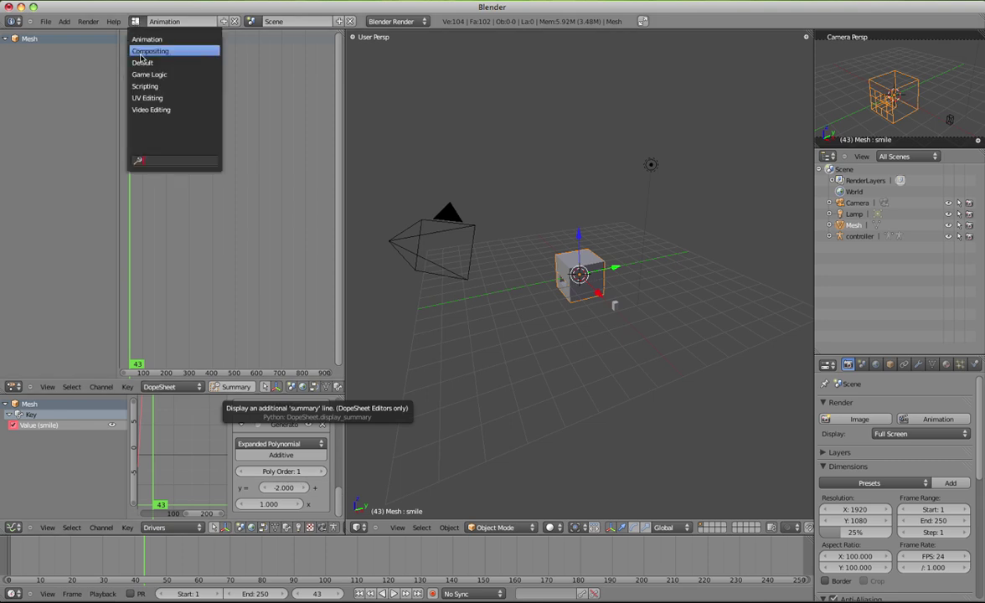
Step: In the Default layout, select the controller's bone in Pose Mode and hide the grid floor
left_click(132, 63)
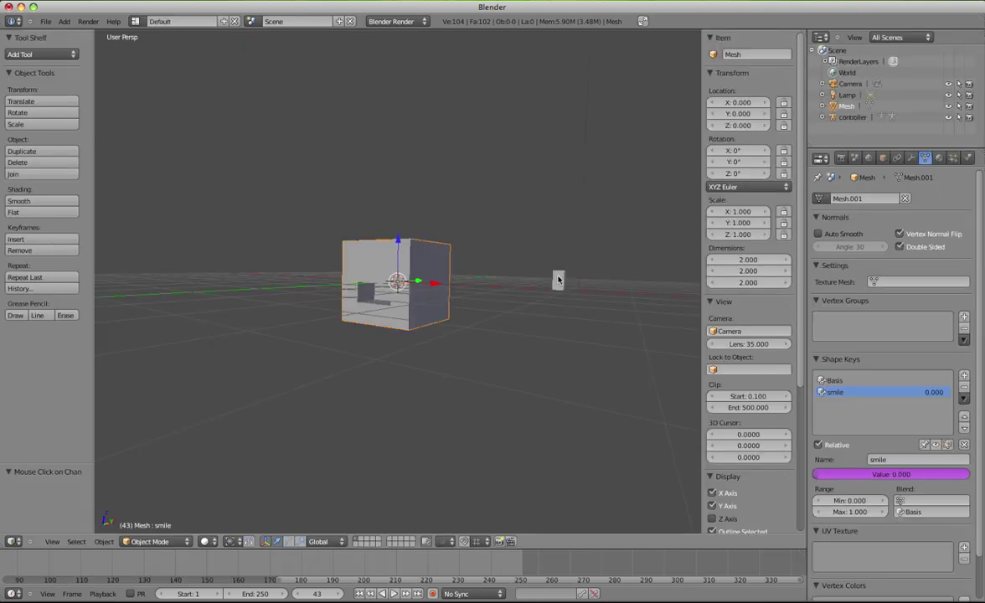
right_click(516, 261)
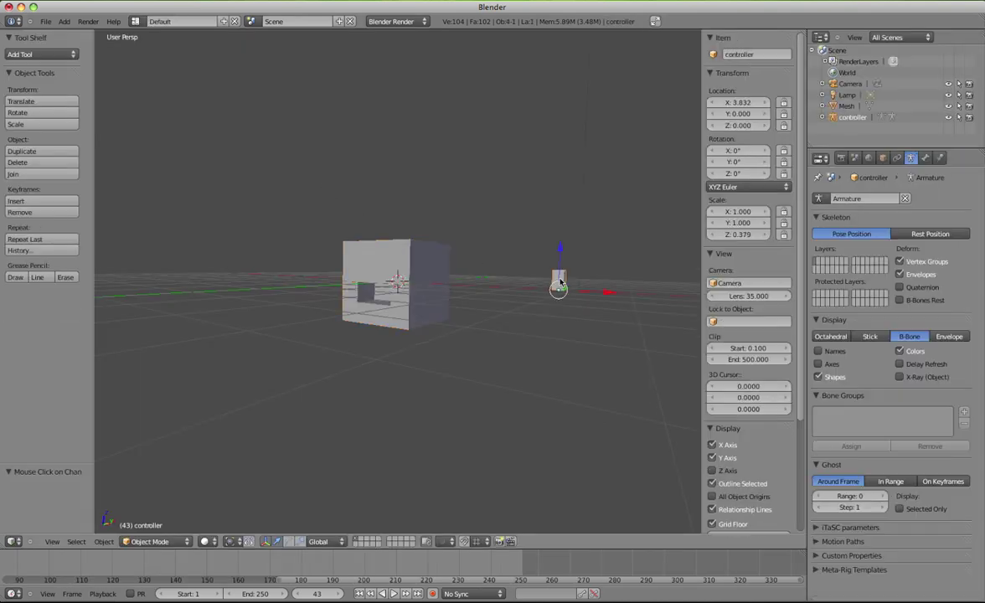
left_click(149, 541)
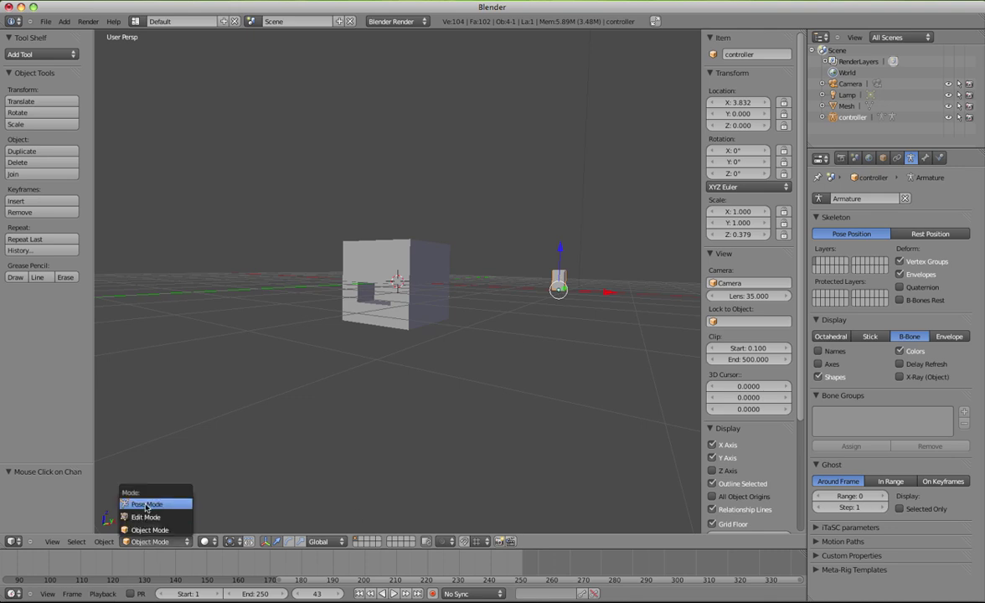
left_click(147, 504)
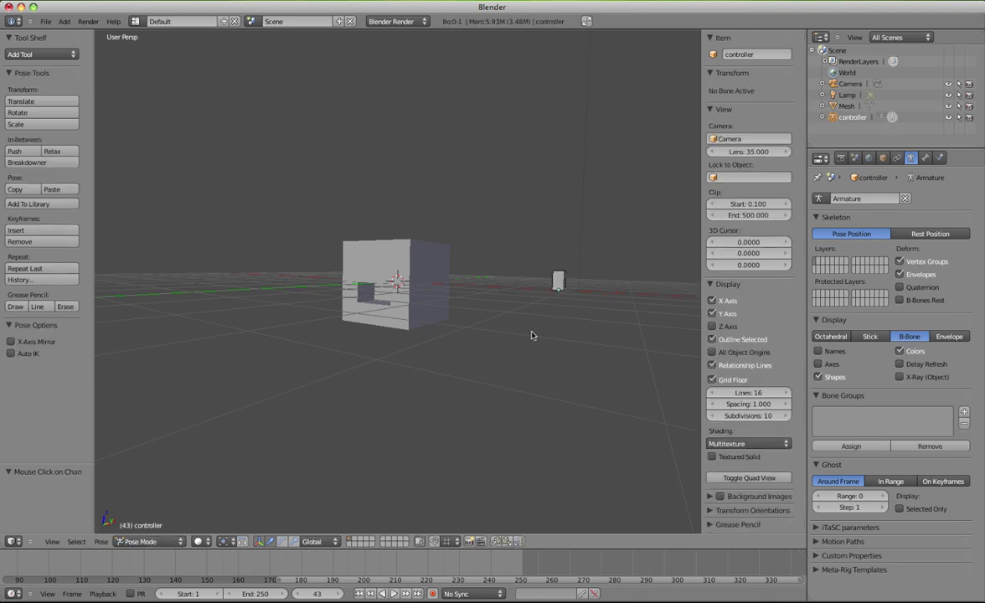
right_click(557, 279)
scroll(736, 419, "down", 2)
scroll(736, 480, "down", 1)
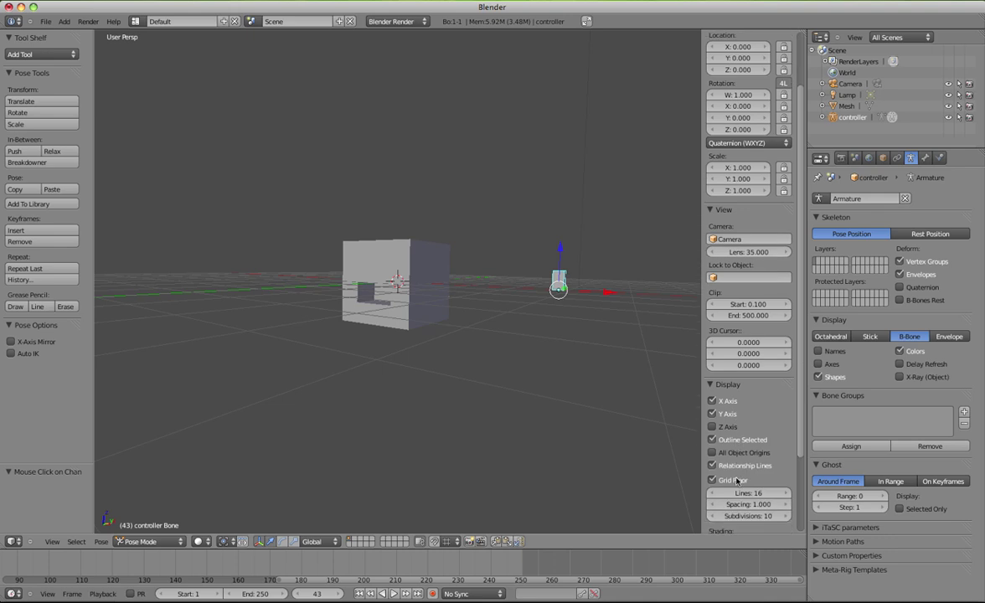
left_click(735, 479)
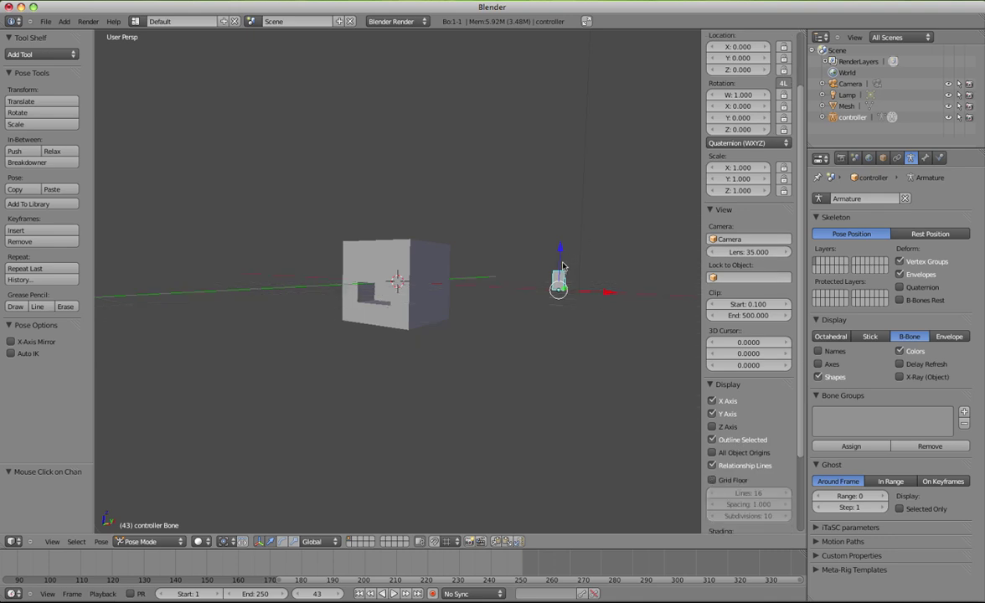
Step: Raise the controller bone so the cube's mouth bends into a smile
left_click_drag(561, 250, 561, 215)
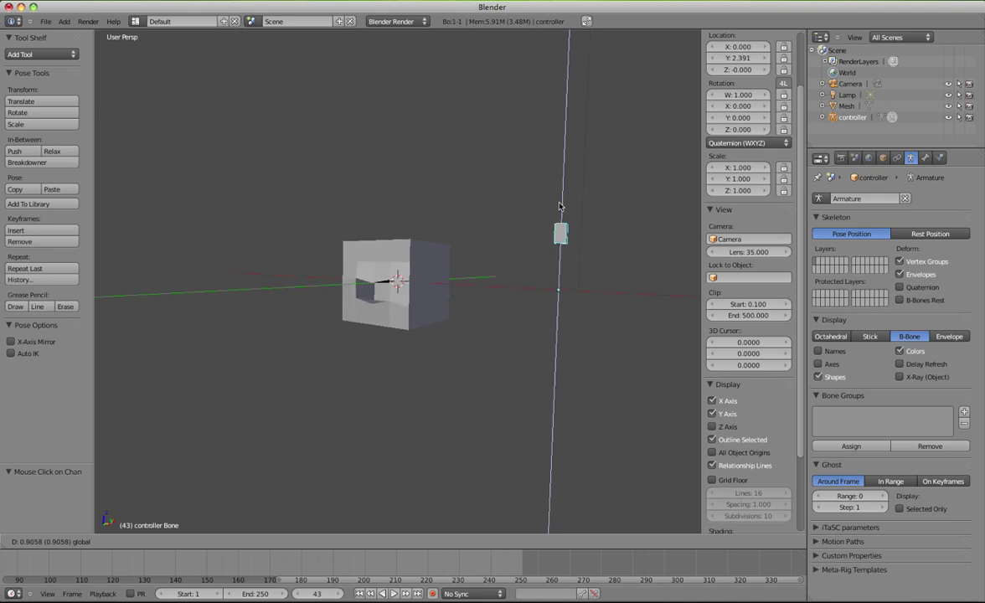
left_click_drag(561, 214, 560, 224)
scroll(521, 276, "down", 2)
scroll(520, 276, "up", 5)
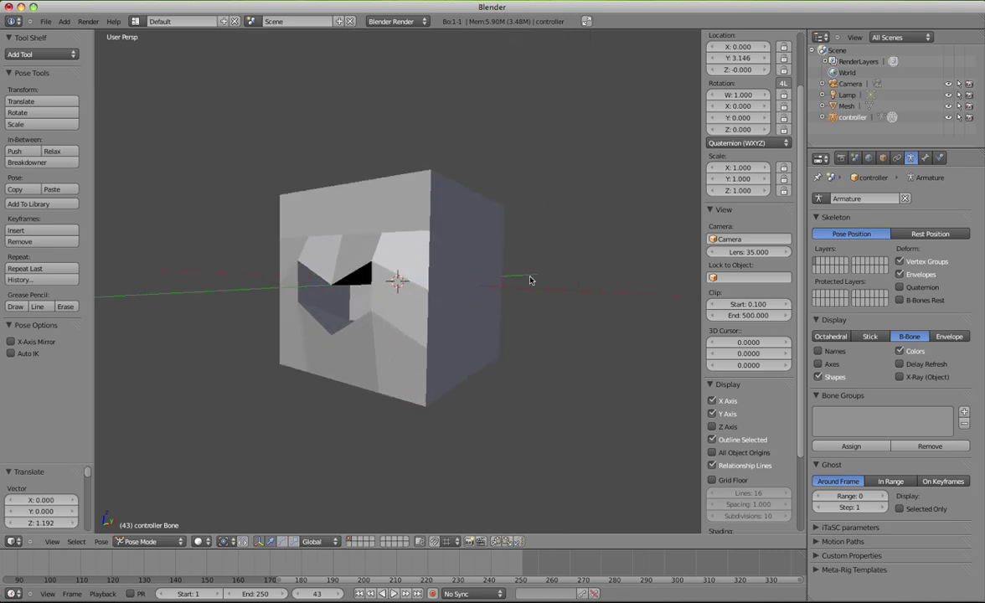
middle_click_drag(530, 277, 481, 300)
scroll(486, 300, "down", 2)
scroll(495, 302, "up", 1)
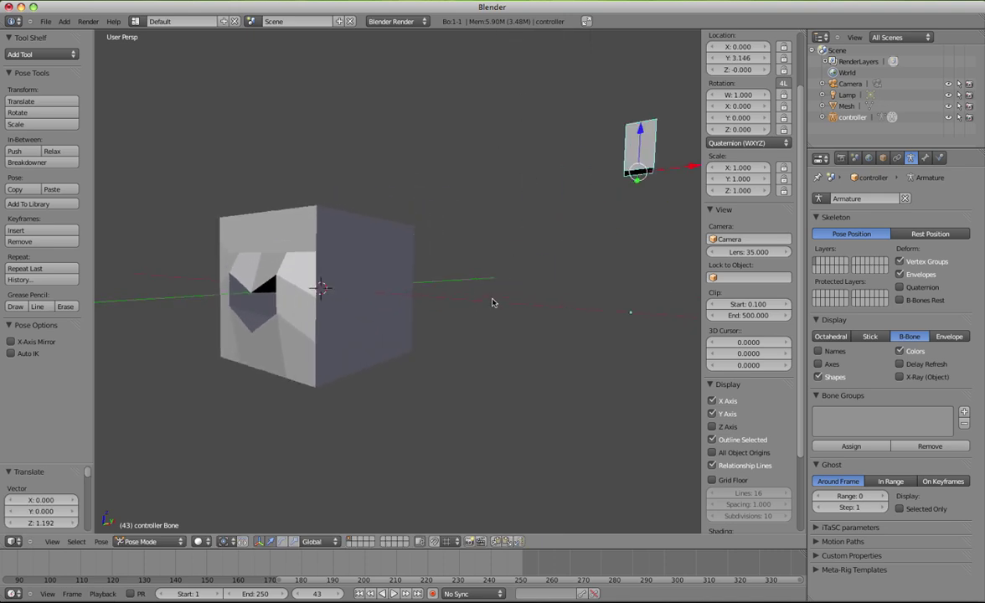
key("g")
key("z")
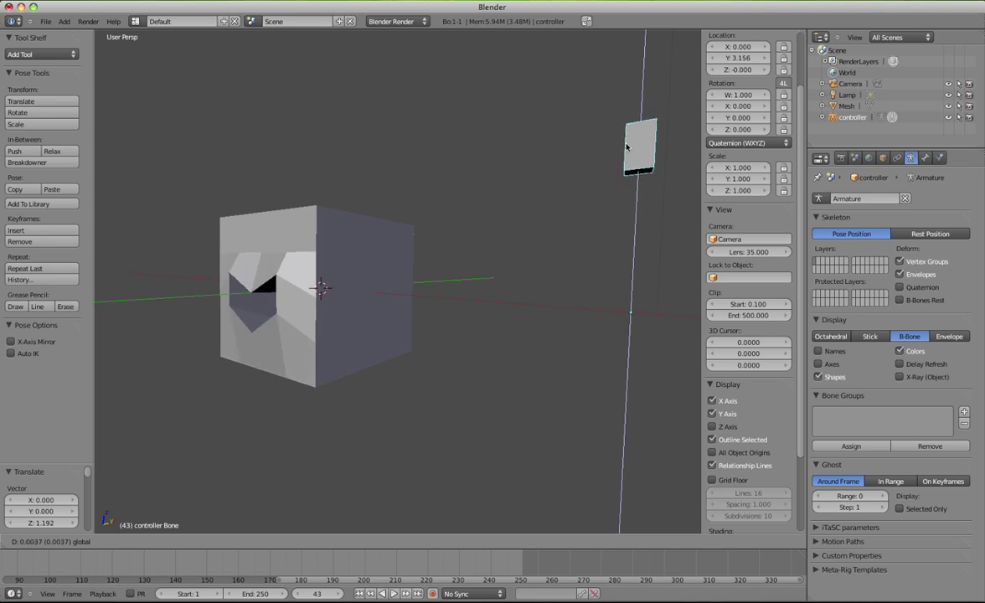
left_click(622, 149)
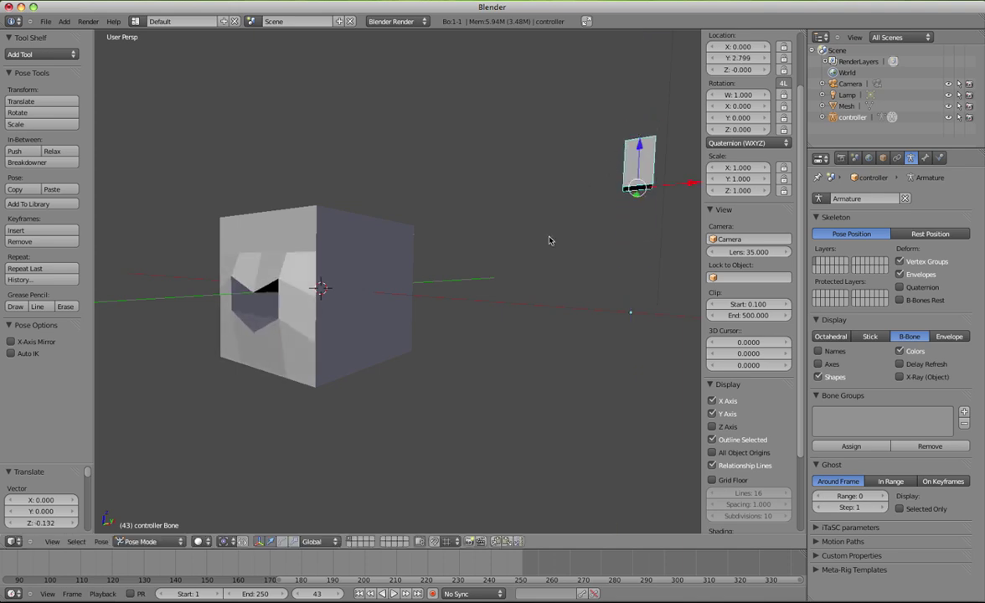